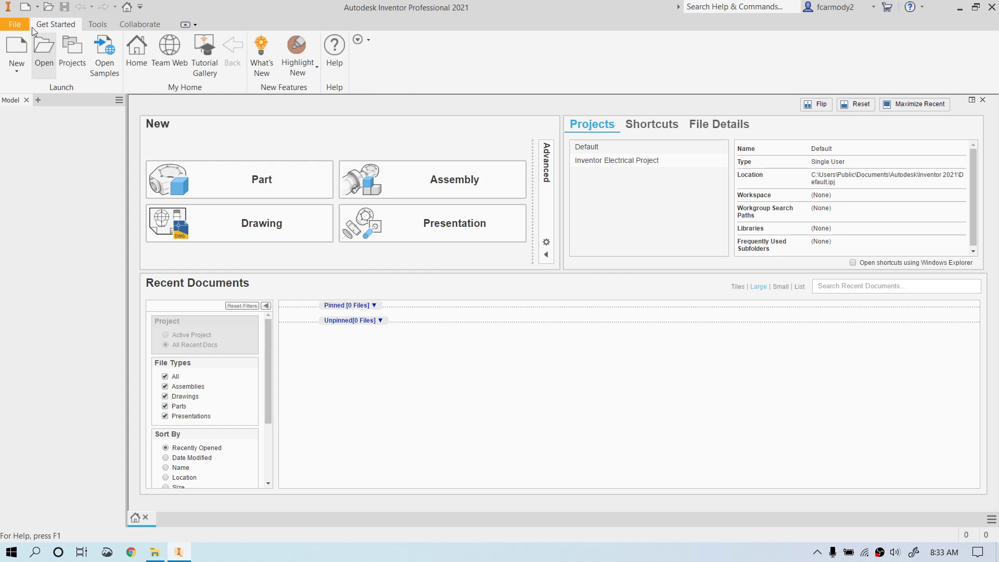
Step: Create a new part and start a 2D sketch on the horizontal XZ origin plane
click(38, 7)
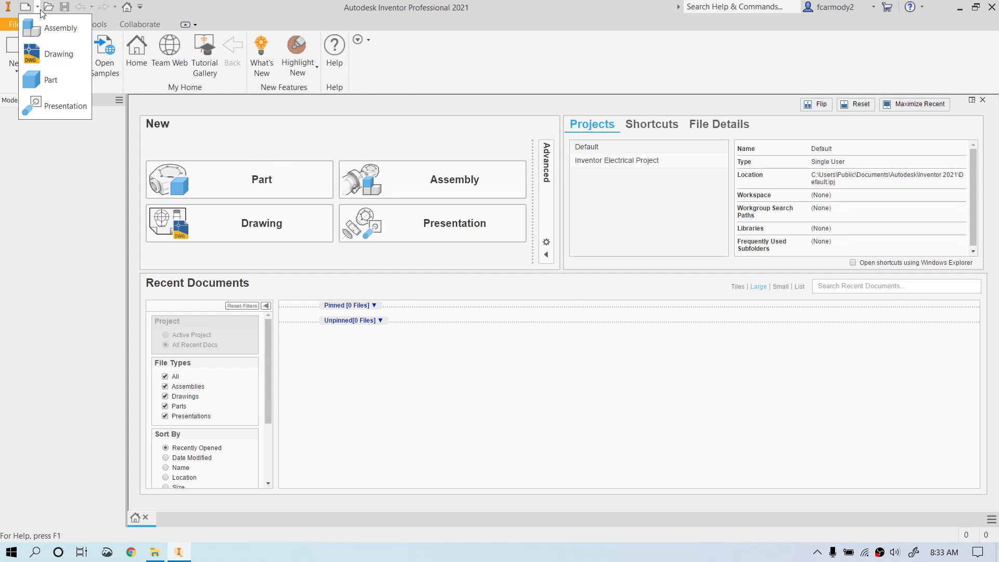
click(55, 89)
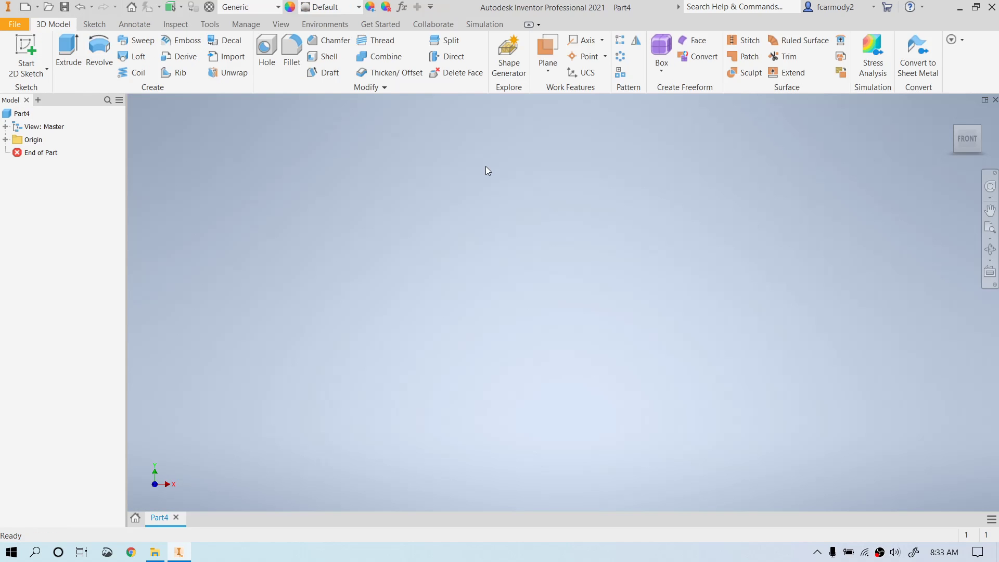
click(29, 48)
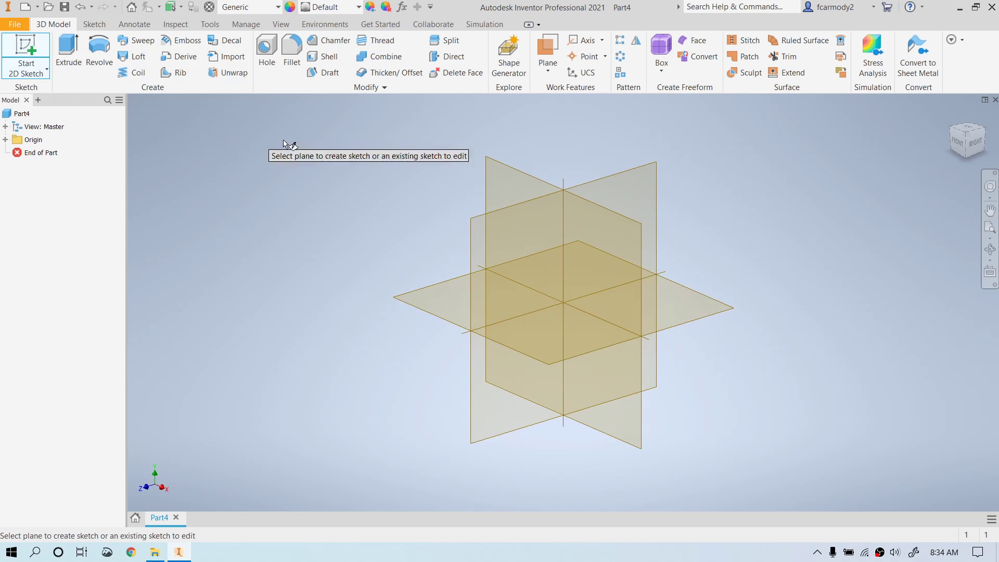
click(448, 310)
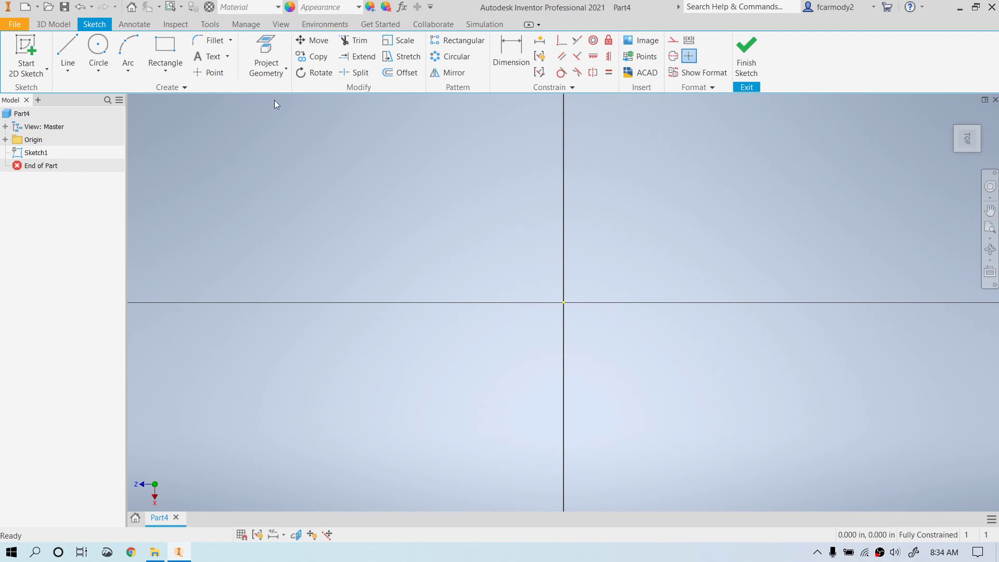
Step: Sketch a rectangle about 0.91 in wide and 0.48 in high with its lower-left corner at the origin
click(165, 52)
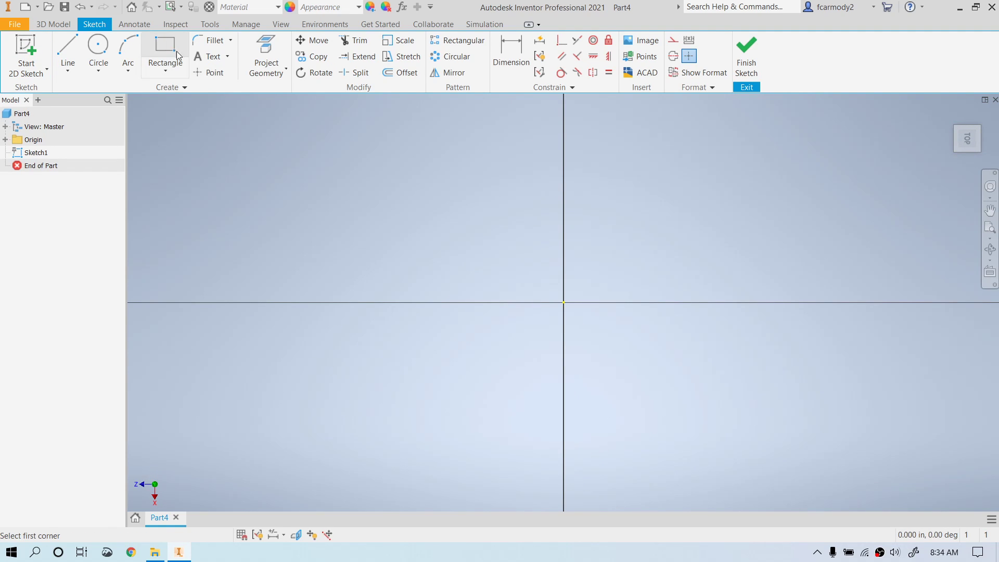
click(563, 302)
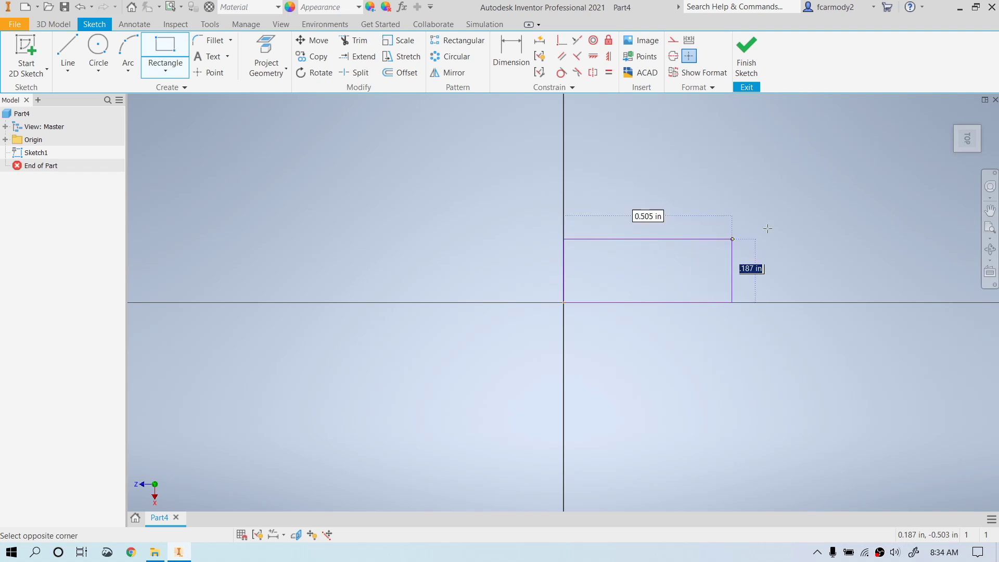
click(844, 154)
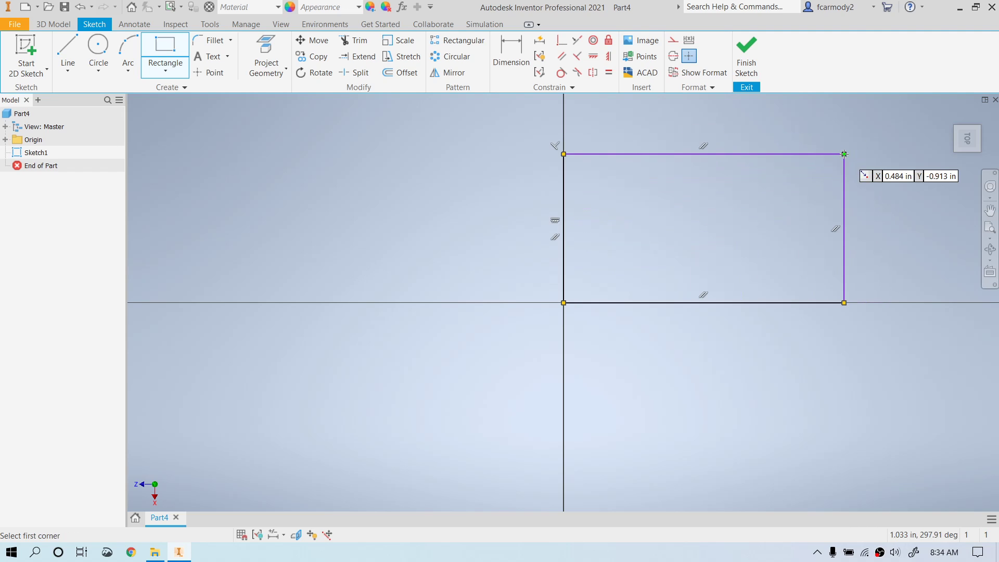
Step: Dimension the rectangle's upper edge and set its length to 6 in
click(513, 52)
click(711, 156)
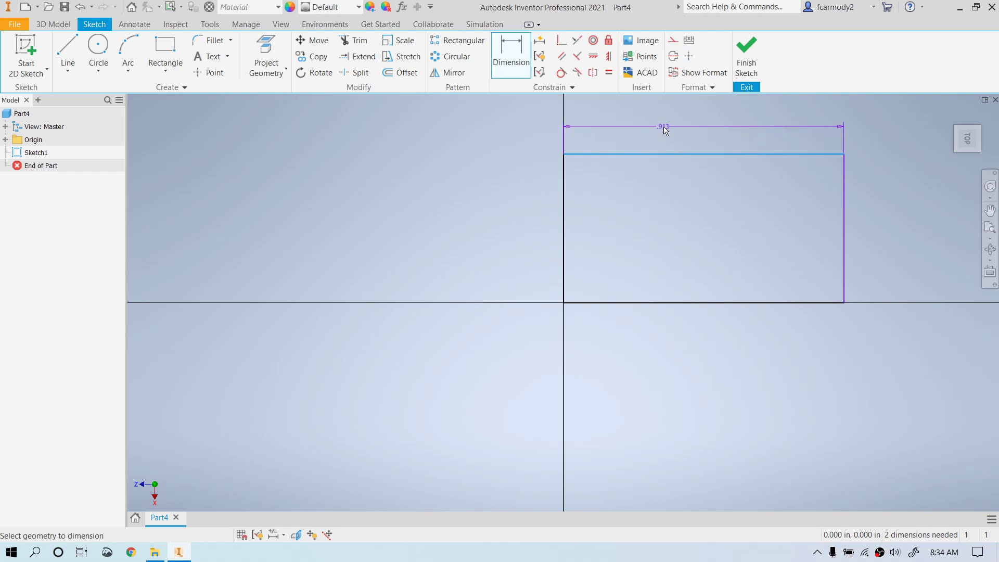
click(675, 127)
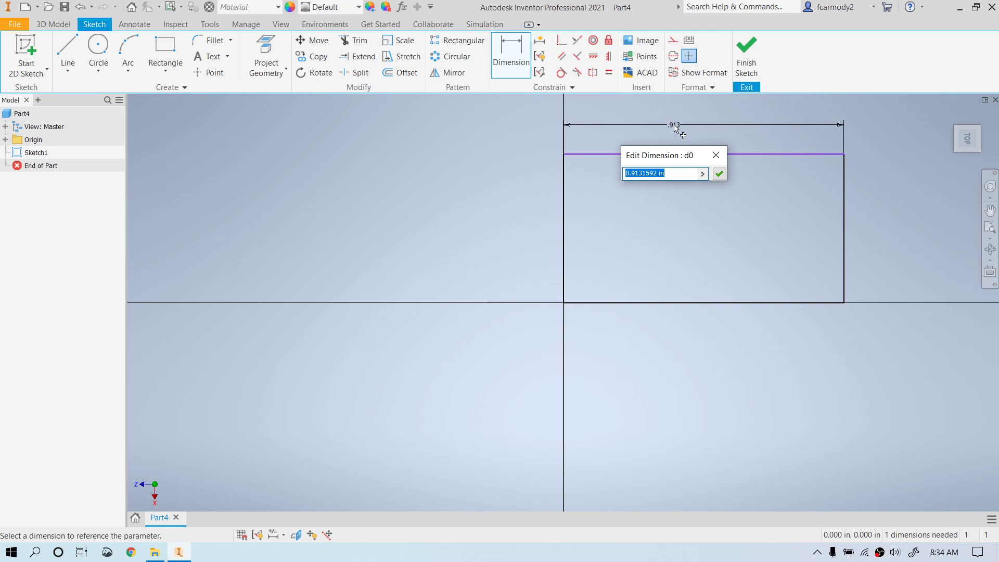
text(10)
key(Return)
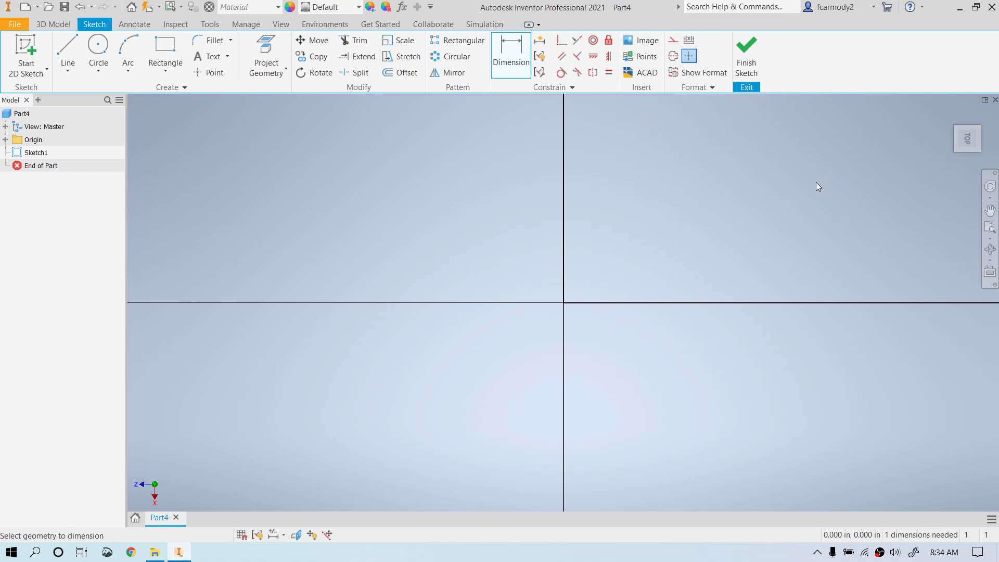
Step: Dimension the rectangle's right edge, setting the height to 4 in, and leave the Dimension command
mouse_move(968, 168)
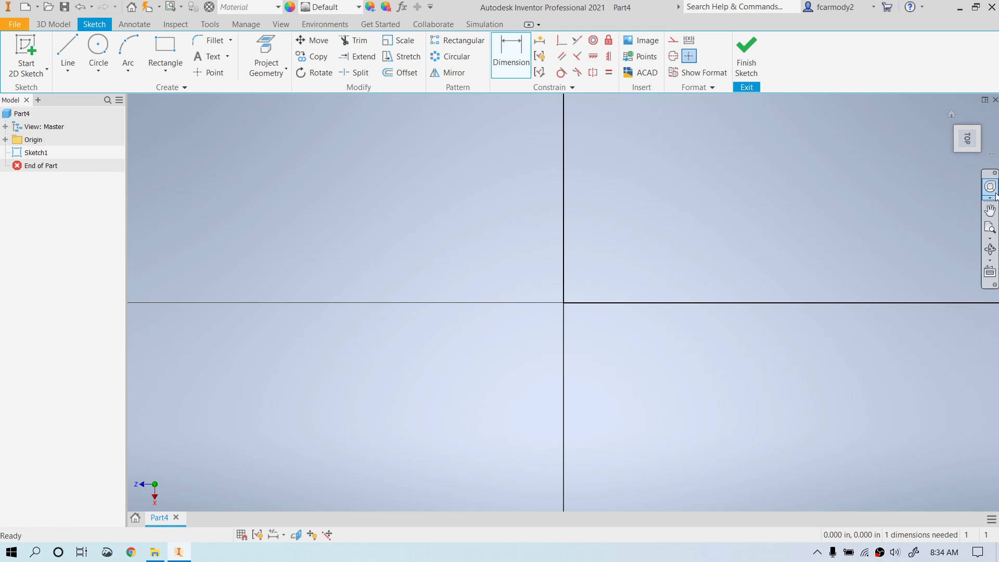
click(991, 241)
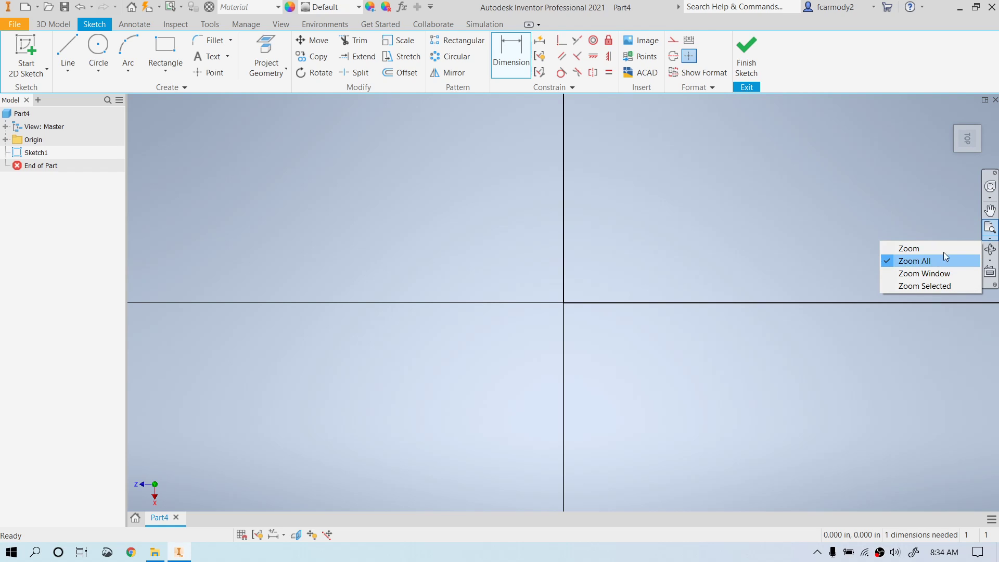
click(991, 233)
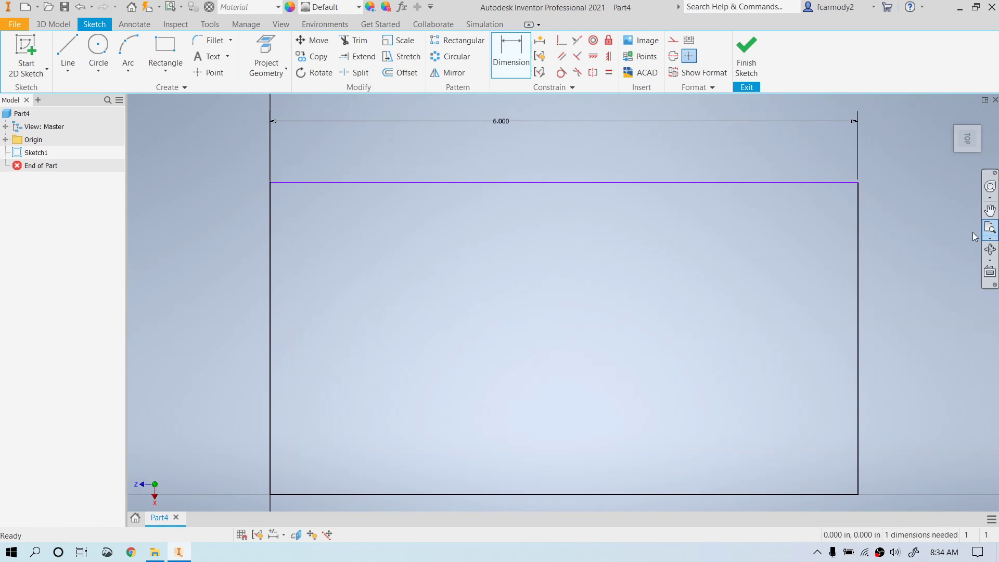
click(857, 257)
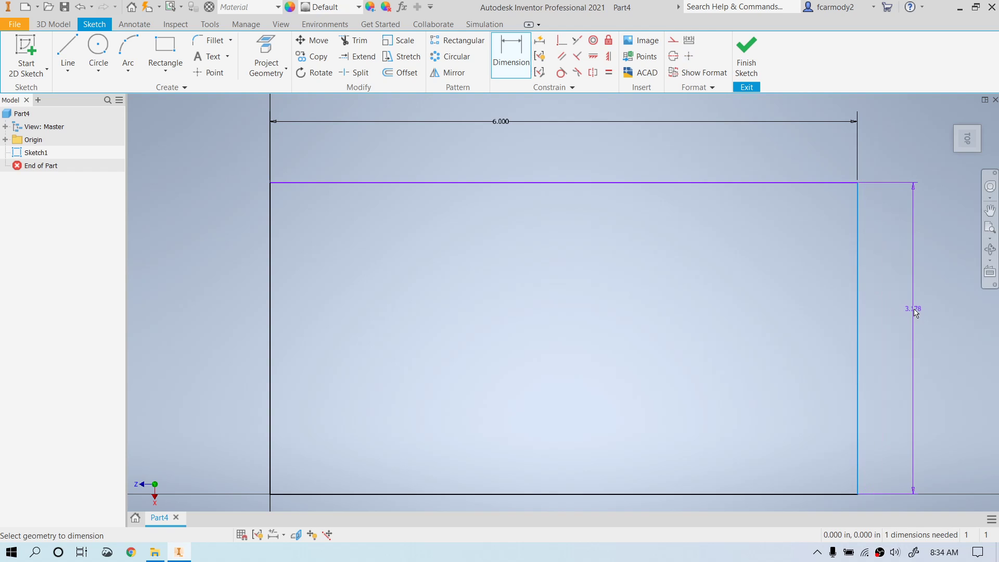
click(914, 310)
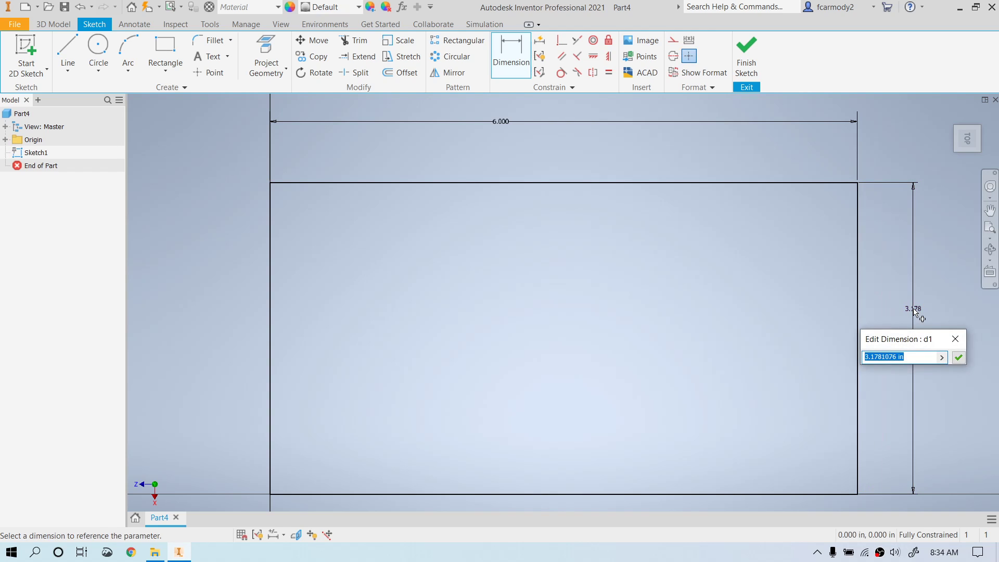
text(4)
key(Return)
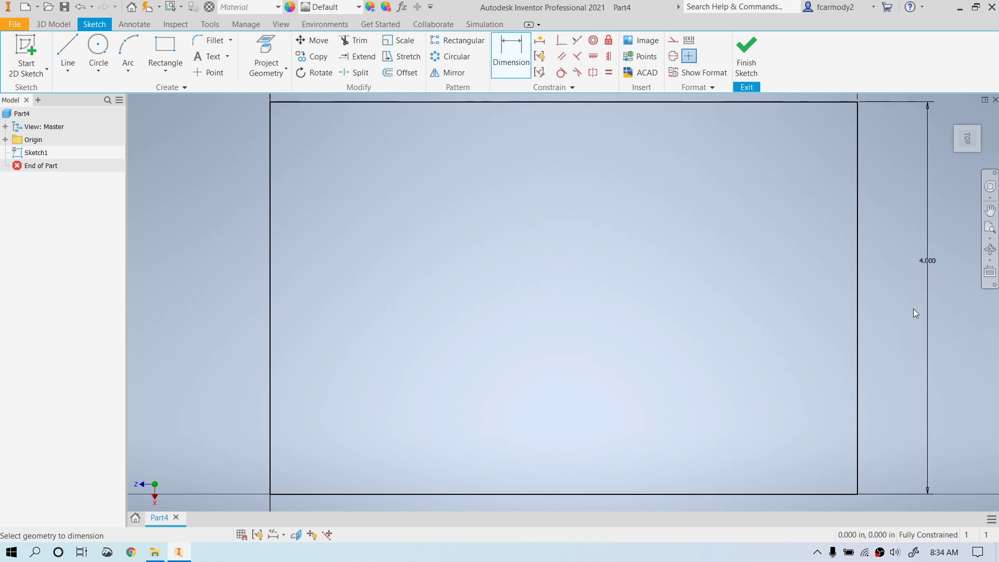
scroll(913, 308, up, 3)
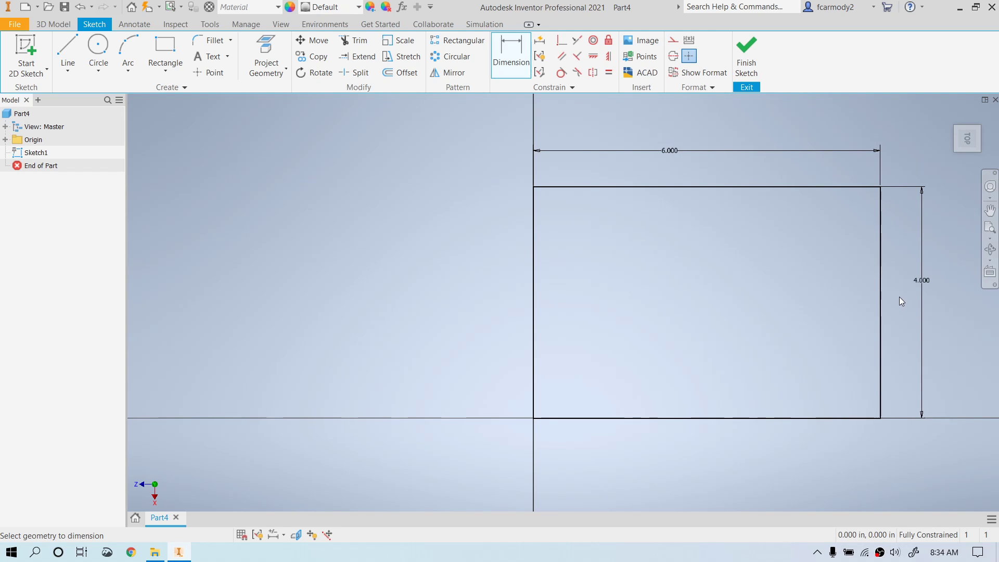
middle_drag(901, 300, 733, 306)
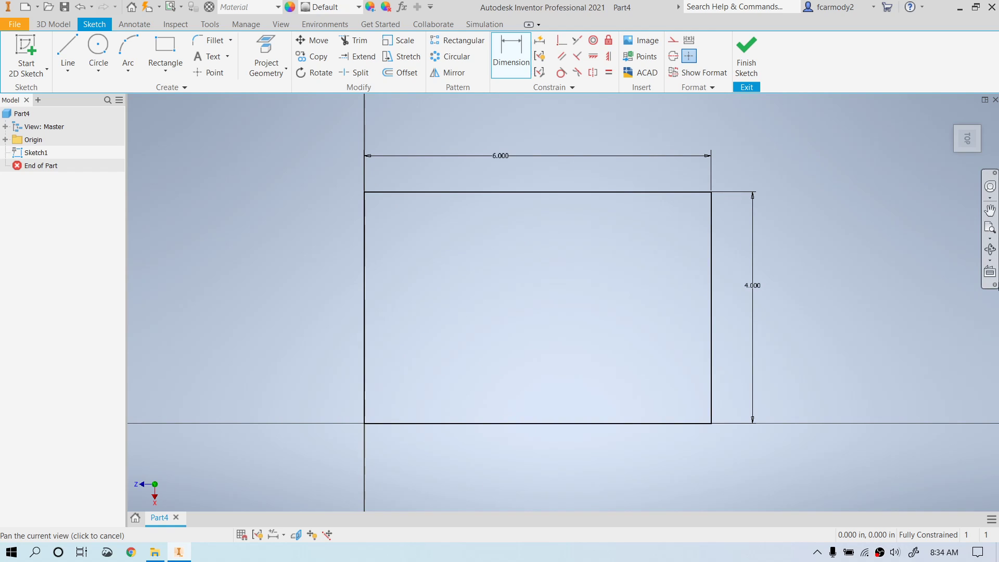
key(Escape)
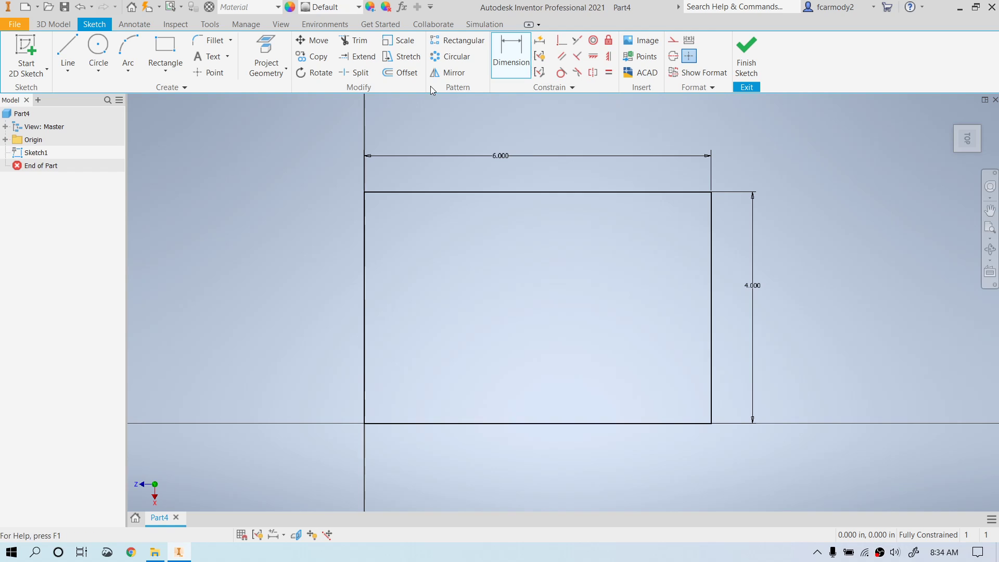
Step: Sketch a circle about 1.71 in in diameter inside the left half of the rectangle
click(96, 52)
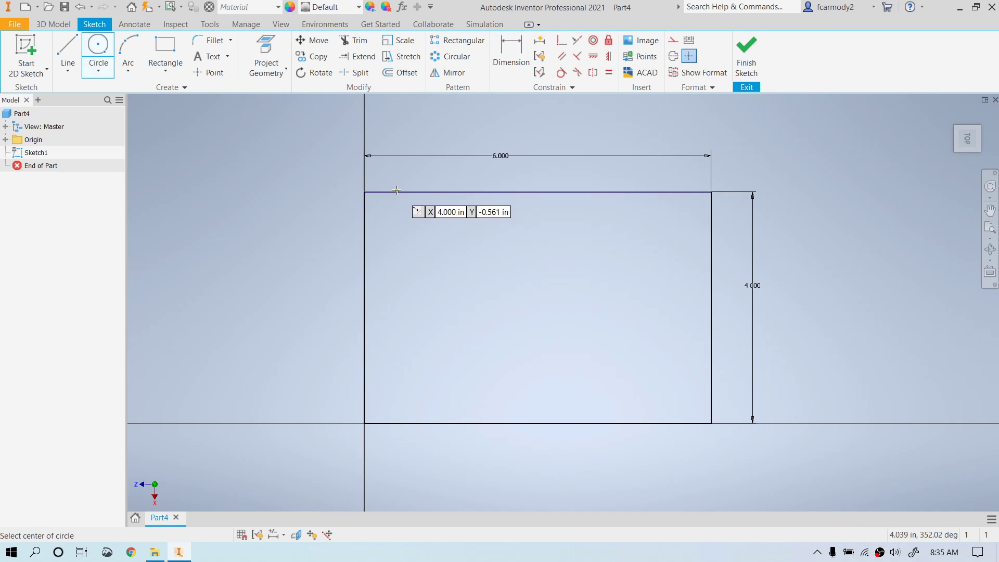
click(465, 307)
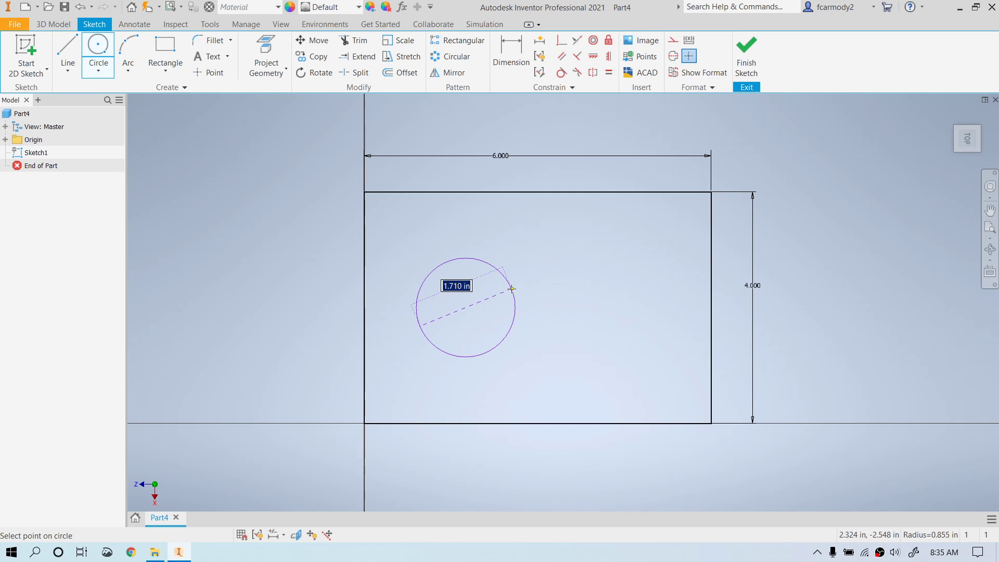
click(512, 289)
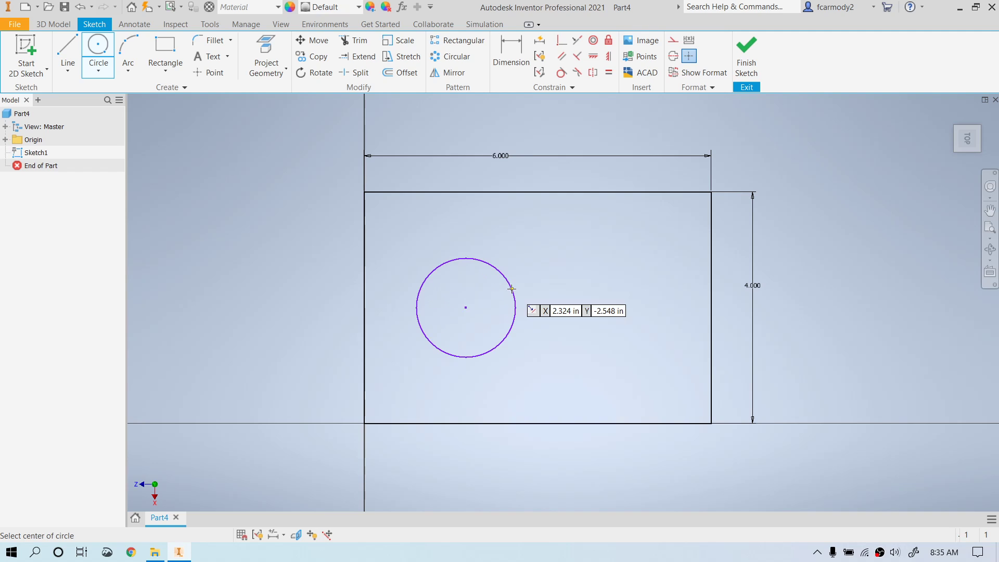
Step: Dimension the circle and set its diameter to 2 in
click(506, 46)
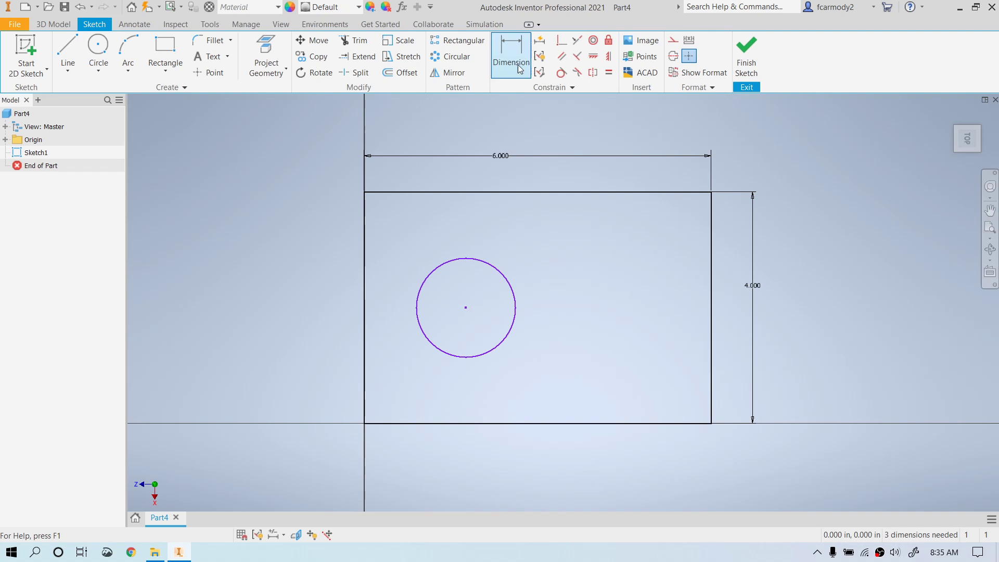
click(425, 276)
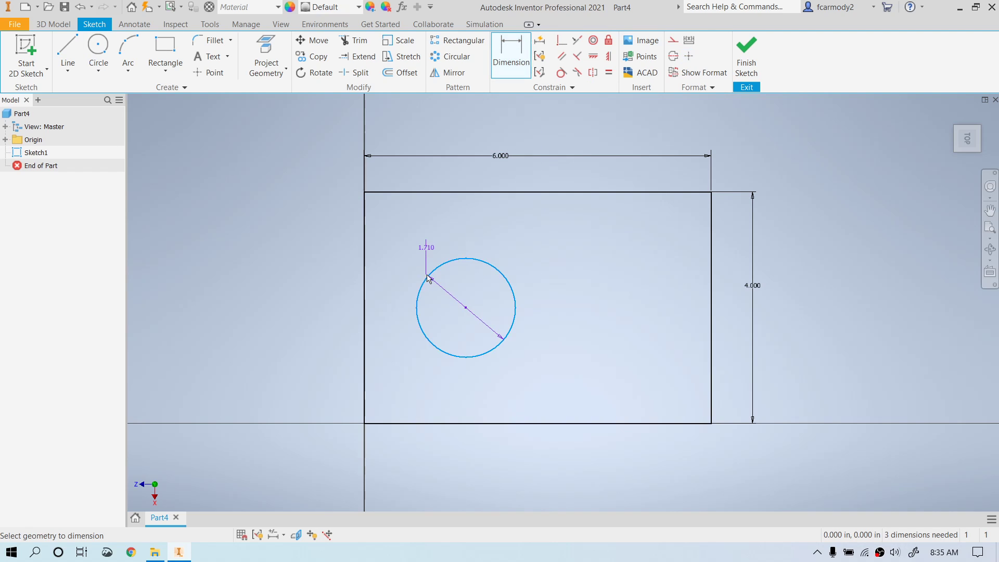
click(284, 262)
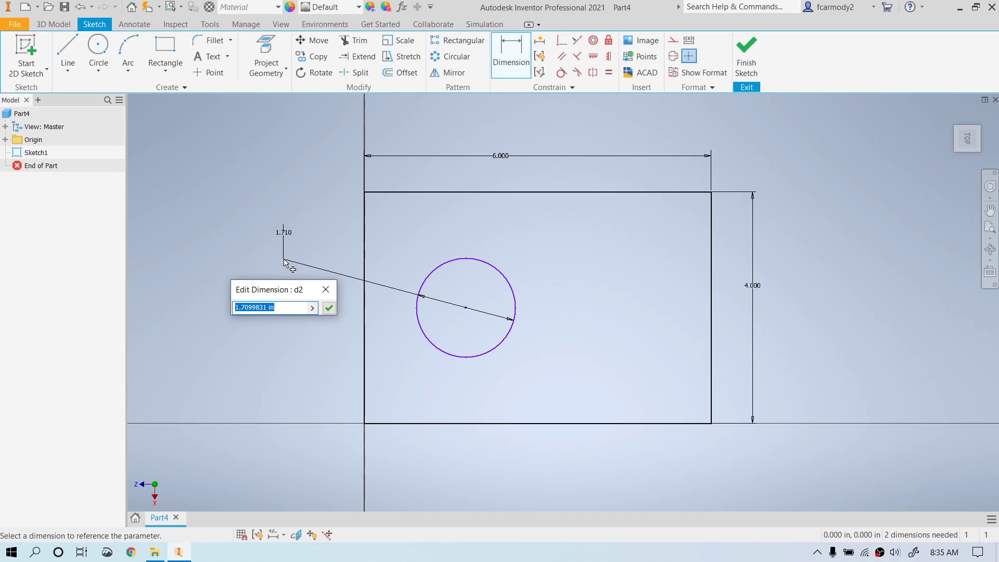
text(2)
key(Return)
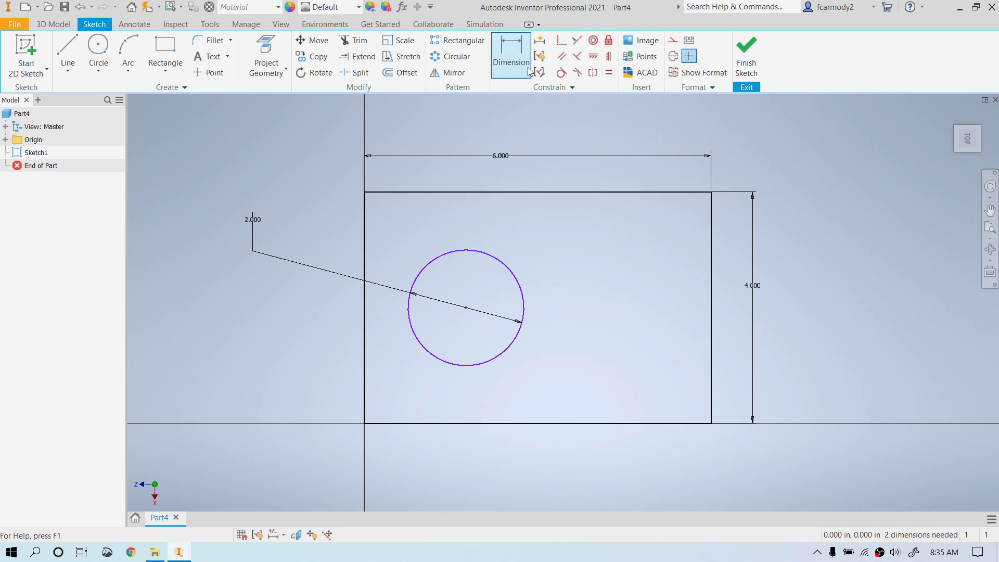
Step: Add a 2 in vertical dimension from the circle's centre to the rectangle's upper edge
click(478, 252)
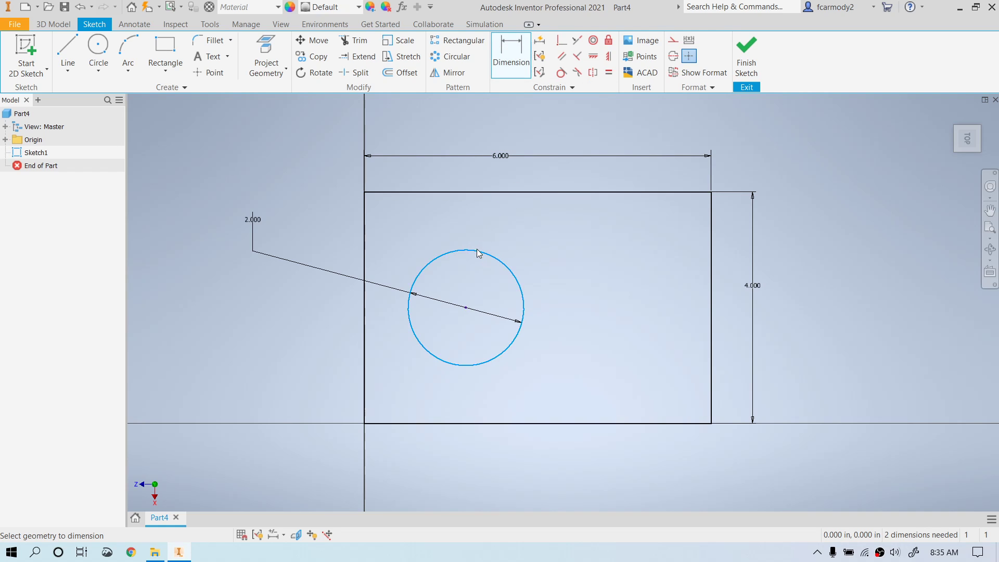
click(487, 194)
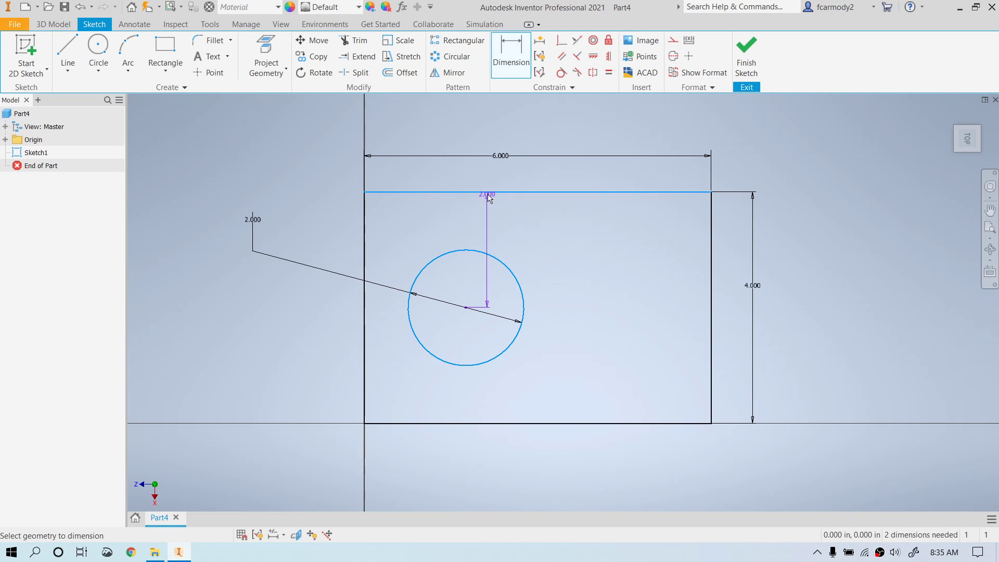
click(323, 248)
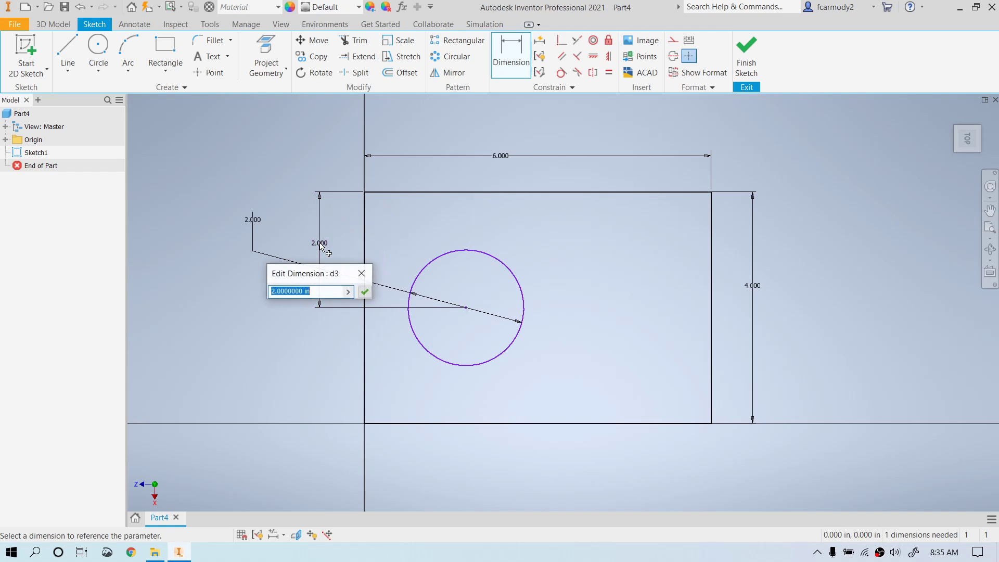
click(365, 292)
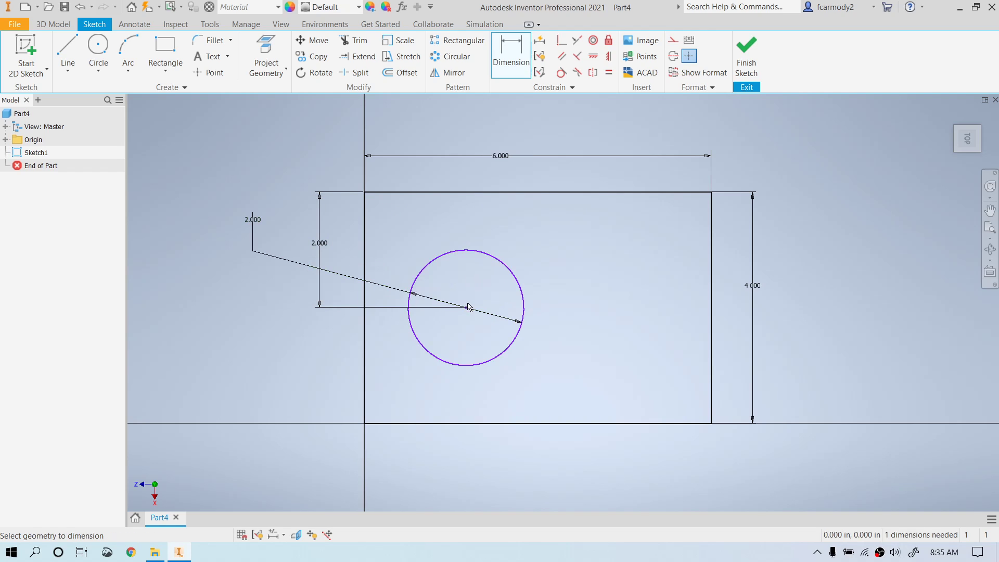
Step: Dimension the circle's centre 2 in horizontally from the rectangle's left edge and finish the sketch
click(411, 338)
click(364, 334)
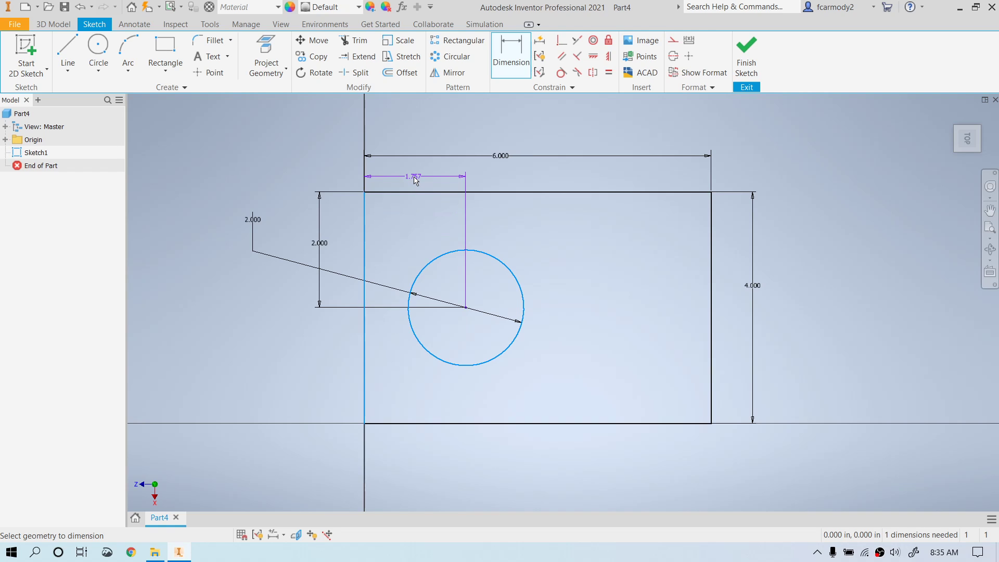
click(415, 177)
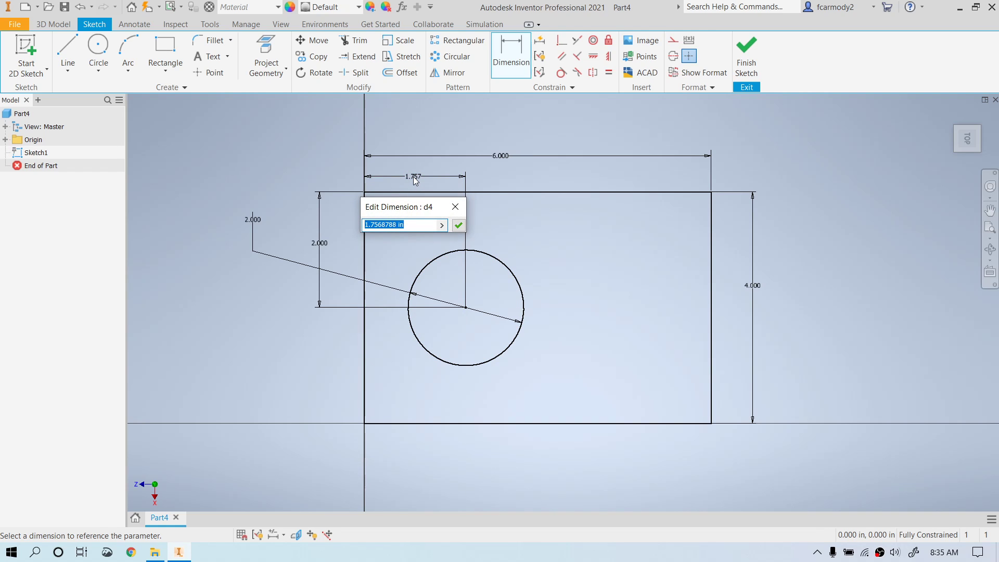
text(2)
key(Return)
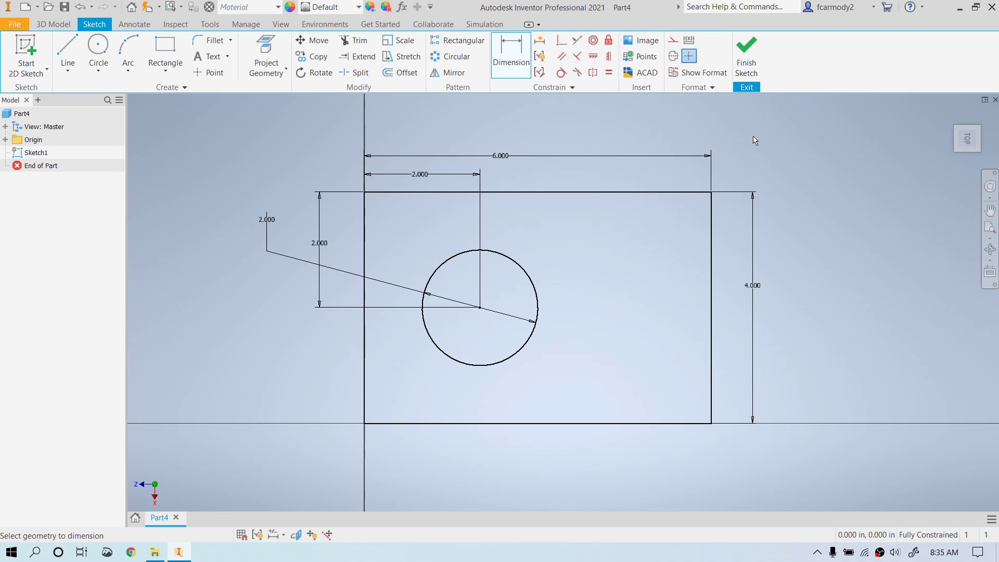
click(746, 50)
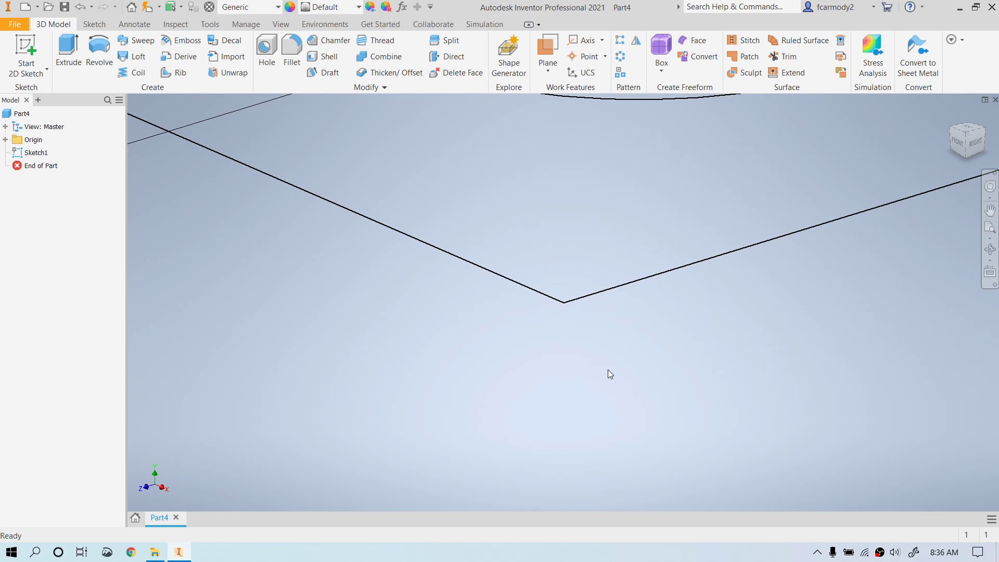
click(989, 210)
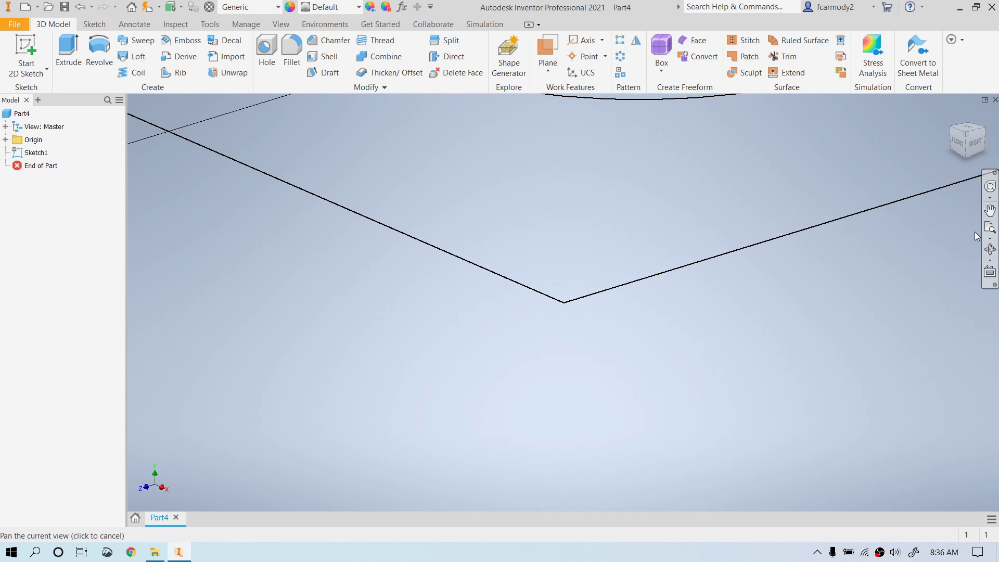
scroll(990, 231, down, 1)
click(991, 229)
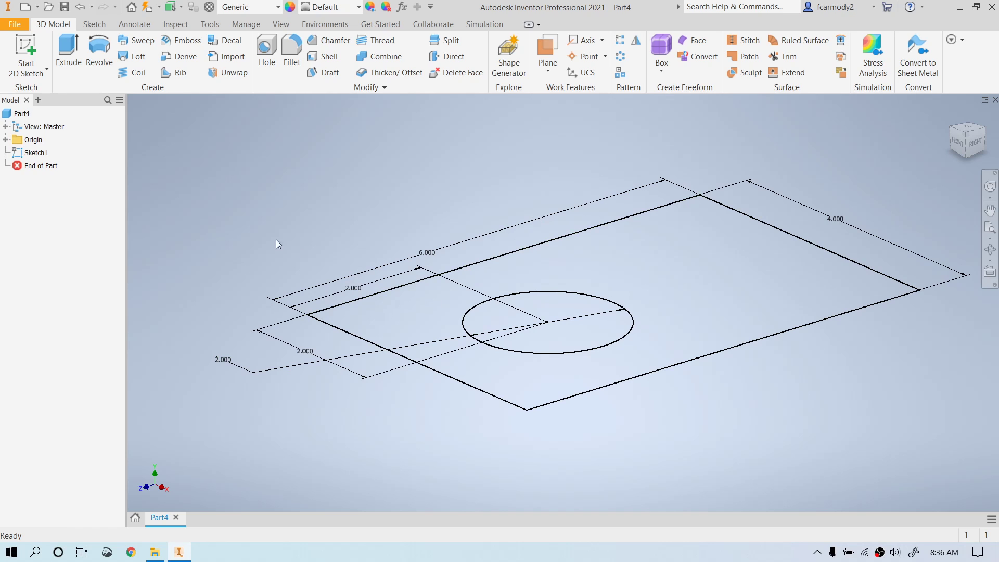
click(69, 54)
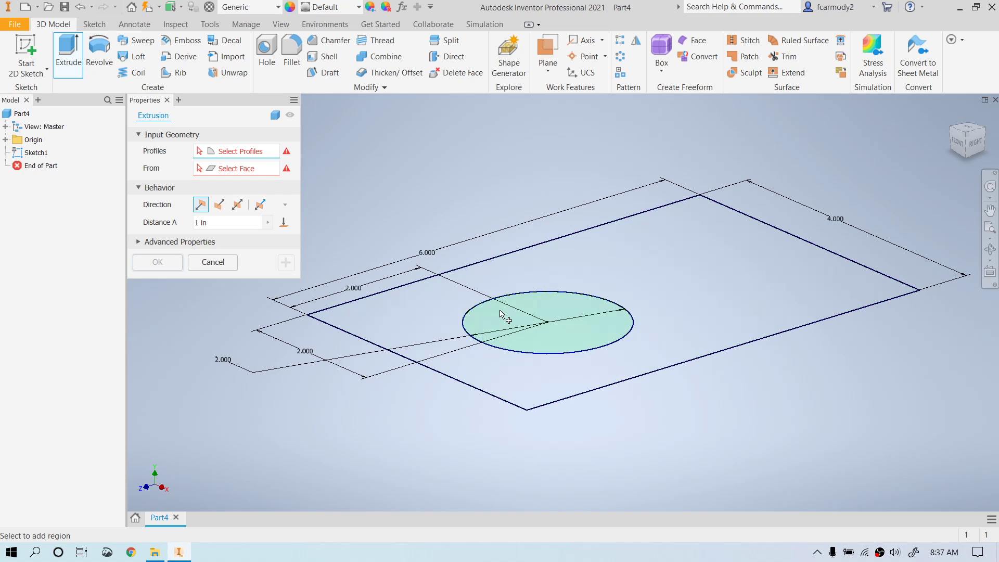
click(436, 308)
middle_drag(959, 149, 959, 149)
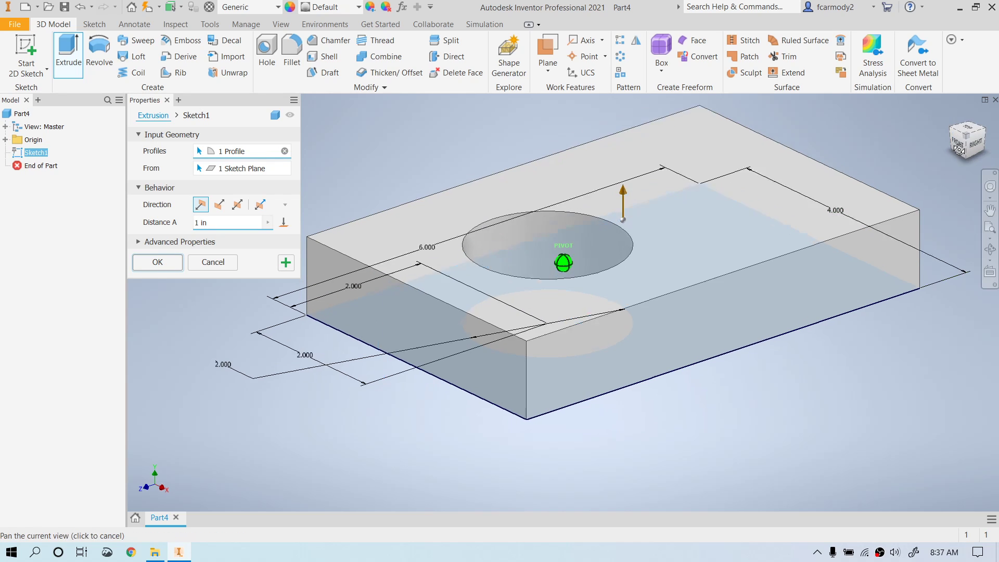
click(958, 149)
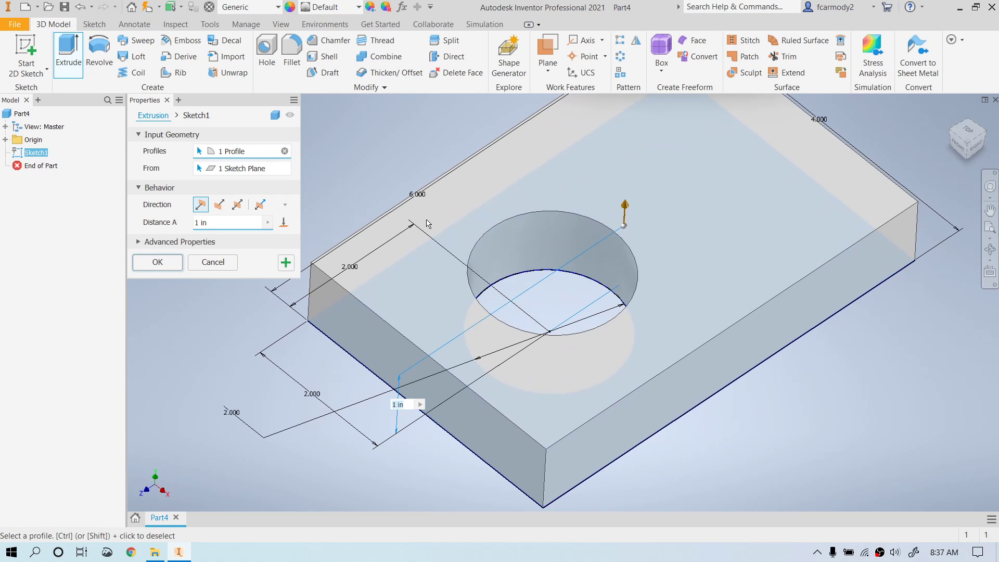
click(560, 295)
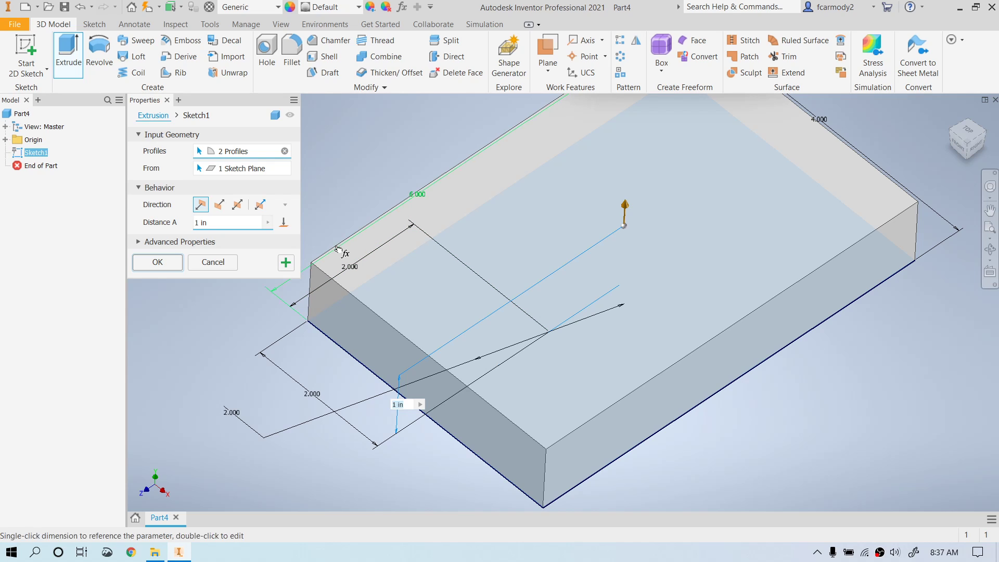
click(225, 265)
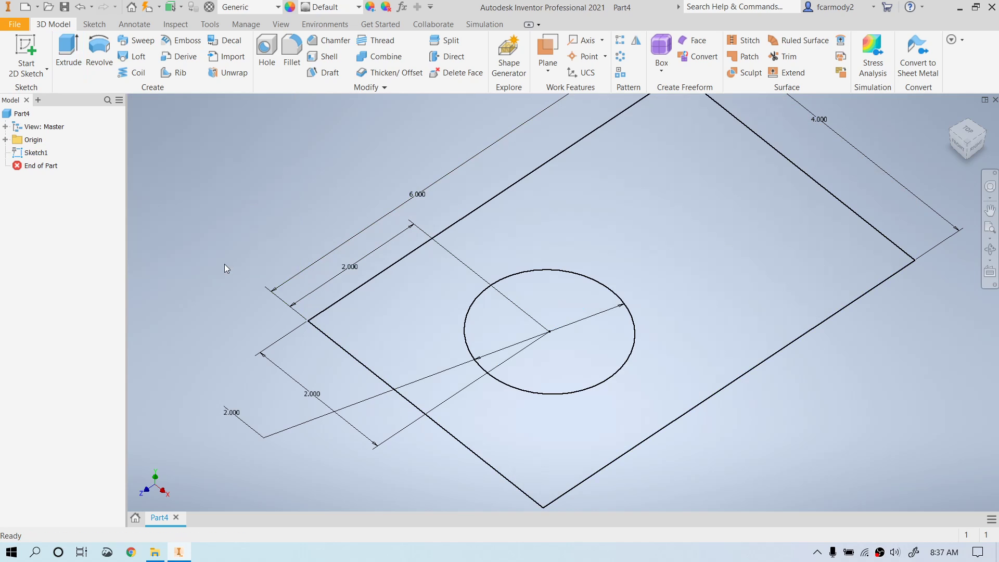
Step: Extrude the rectangle region around the circle 2 in in the default direction, leaving the circle as a through hole
click(75, 51)
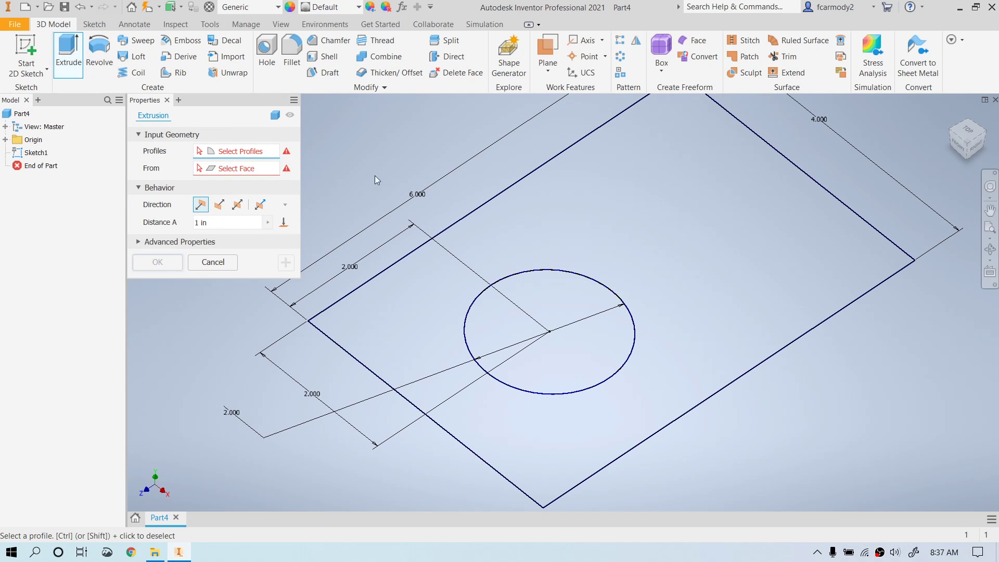
click(615, 218)
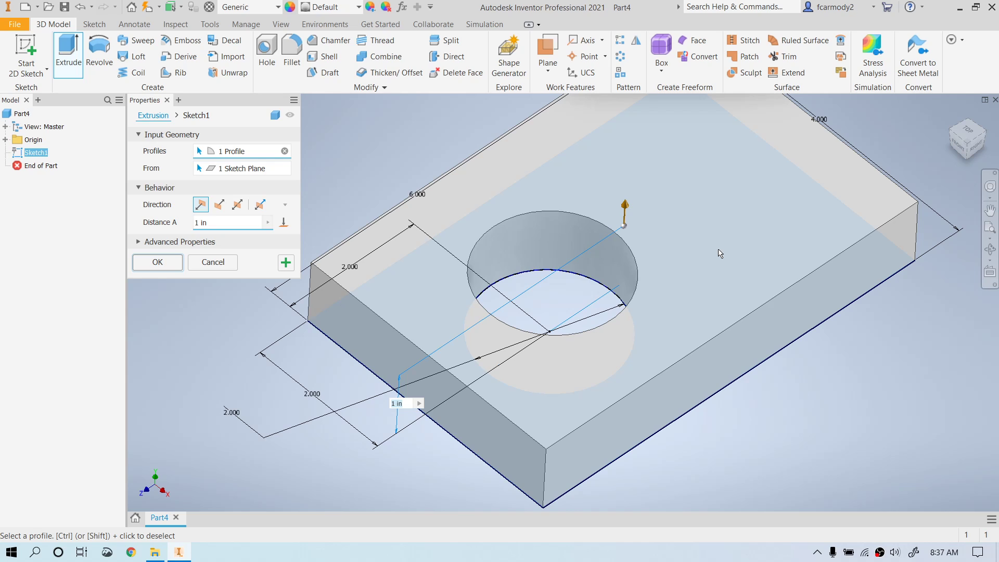
click(219, 204)
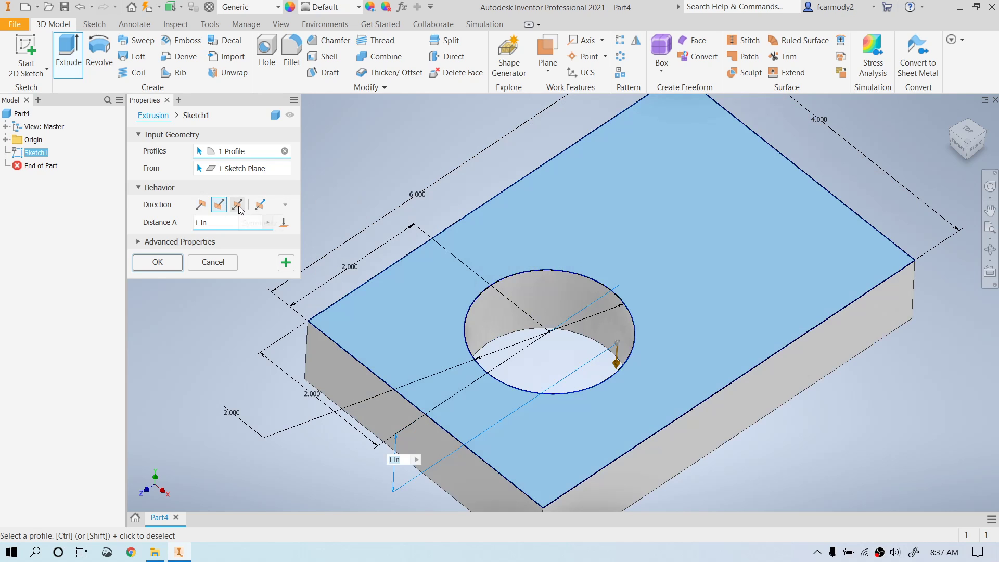
click(237, 207)
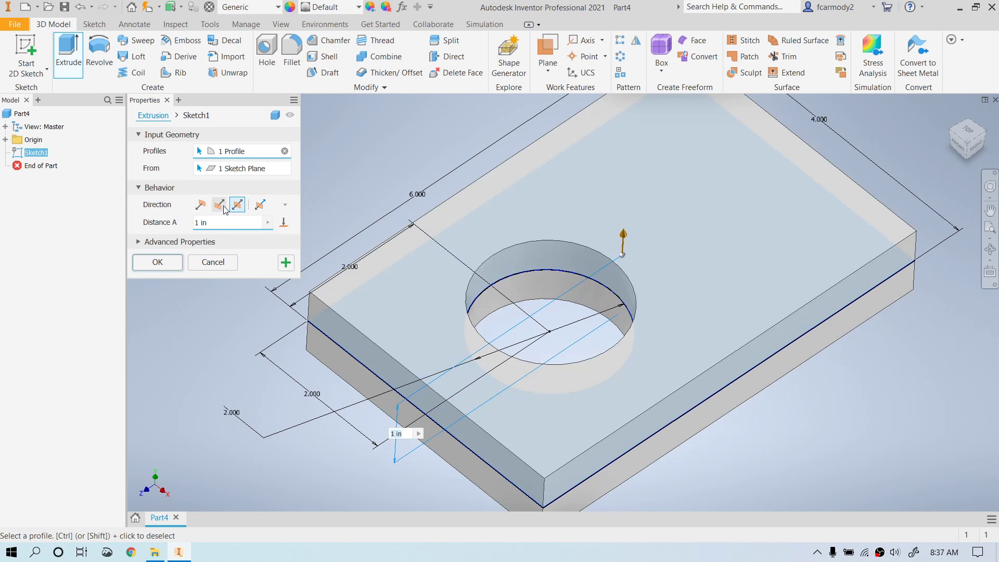
click(219, 205)
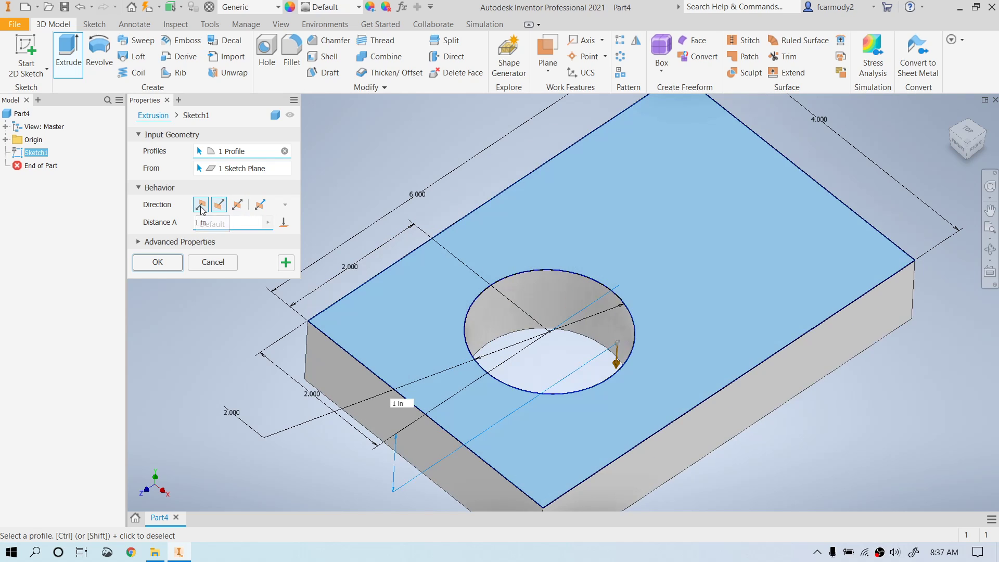
click(200, 208)
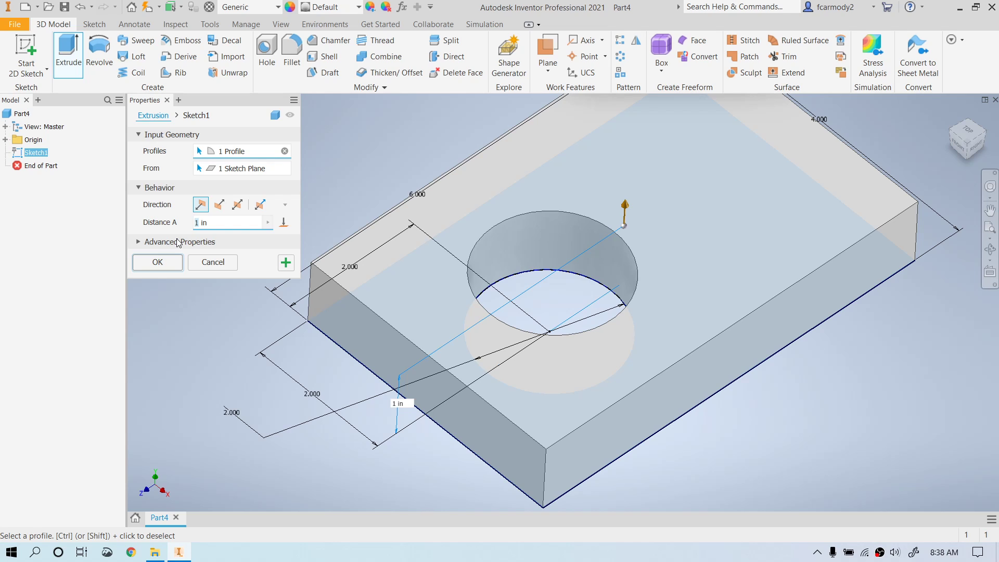
key(Return)
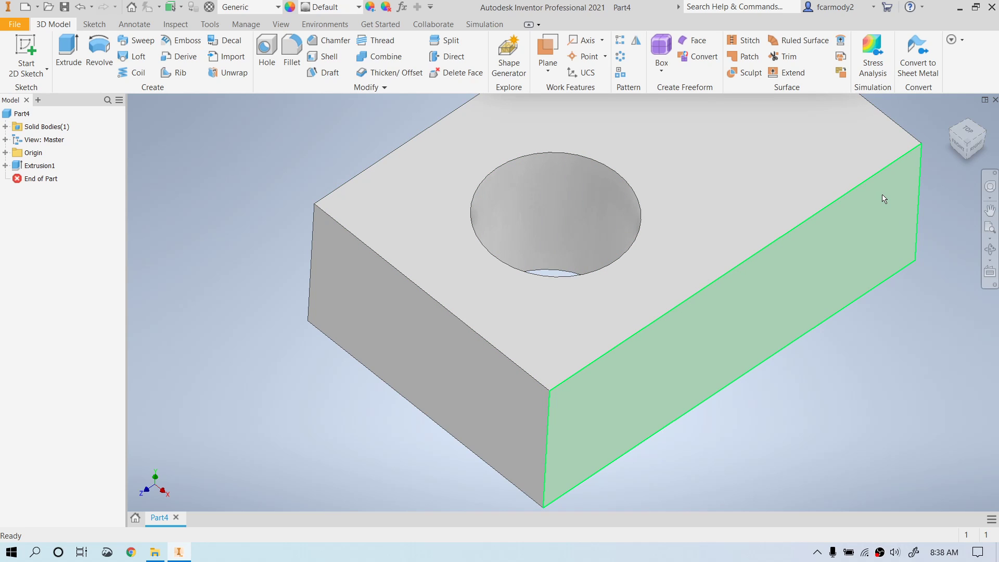
scroll(883, 199, down, 3)
key(F6)
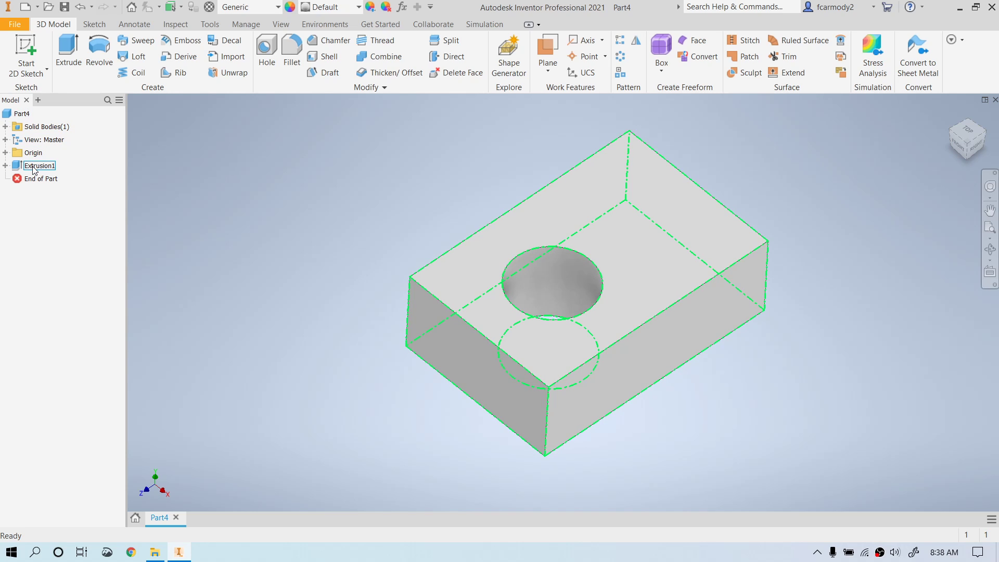
Step: Reopen the extrusion's sketch, set the circle's diameter to 2.5 in and finish the sketch
click(6, 166)
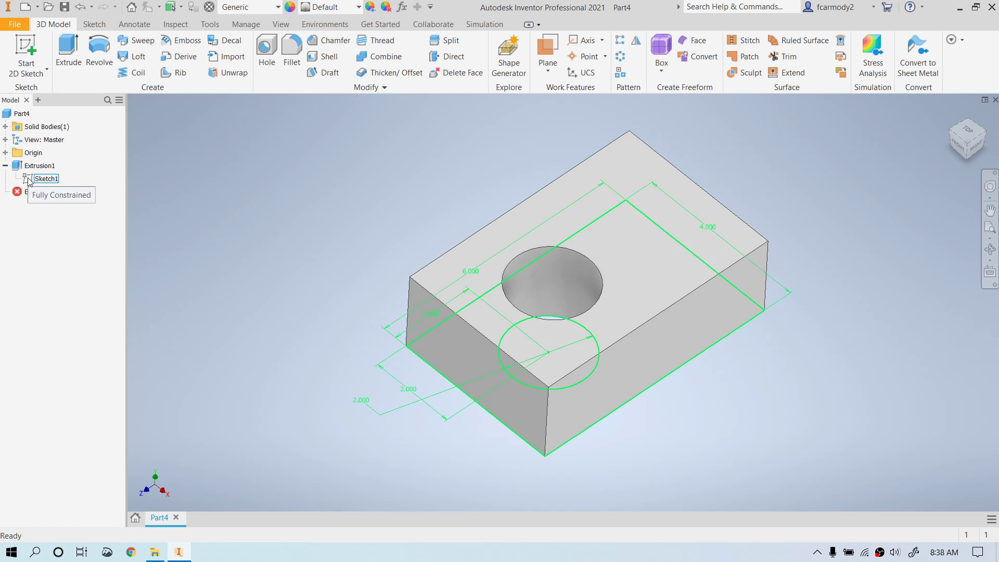
double_click(29, 178)
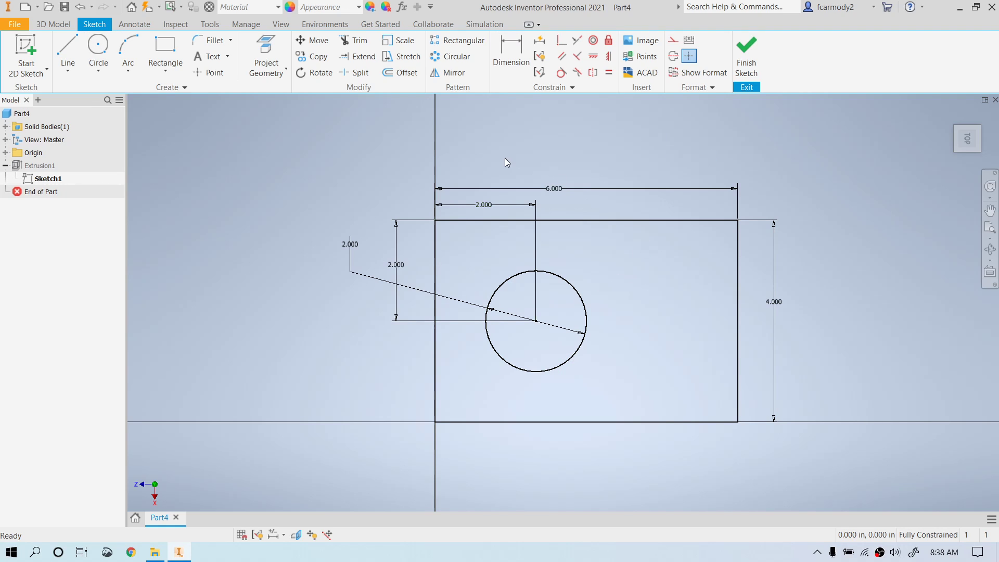
double_click(350, 242)
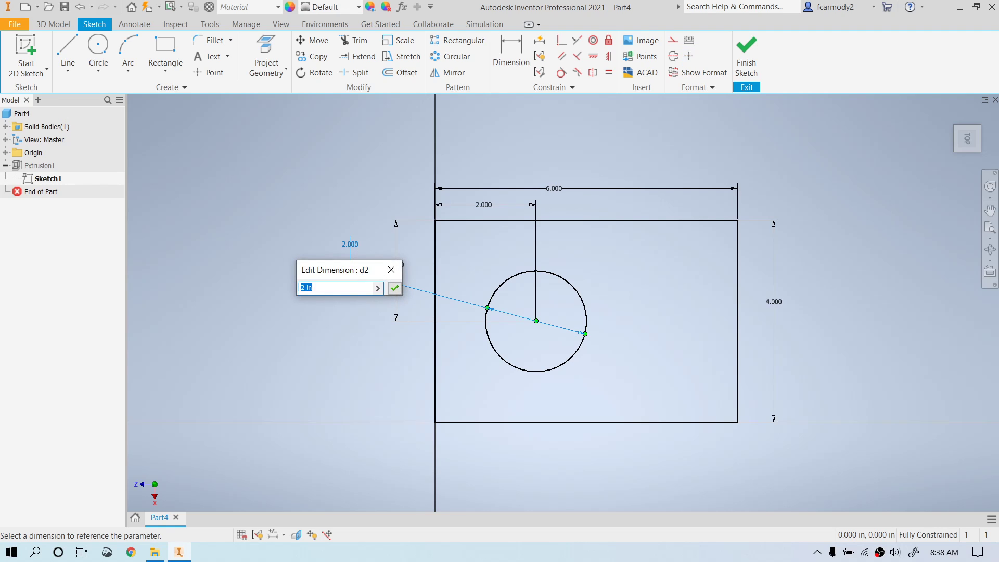
text(2.5)
click(391, 269)
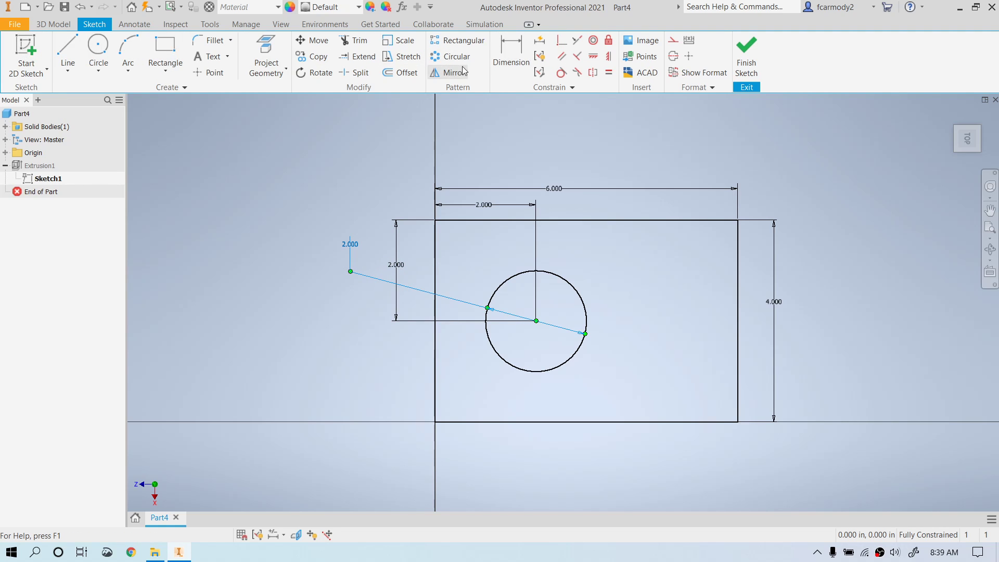
double_click(354, 240)
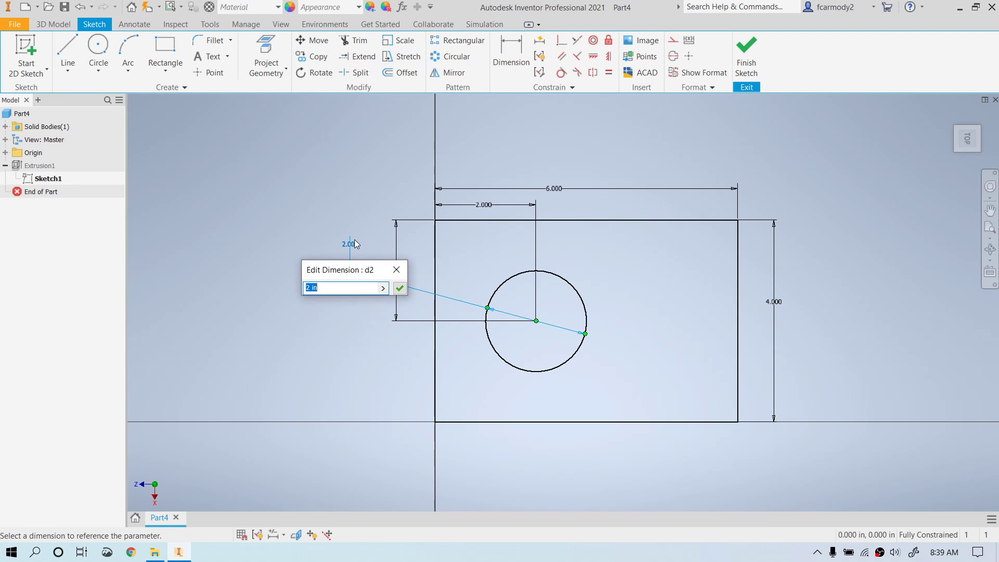
text(2.5)
key(Return)
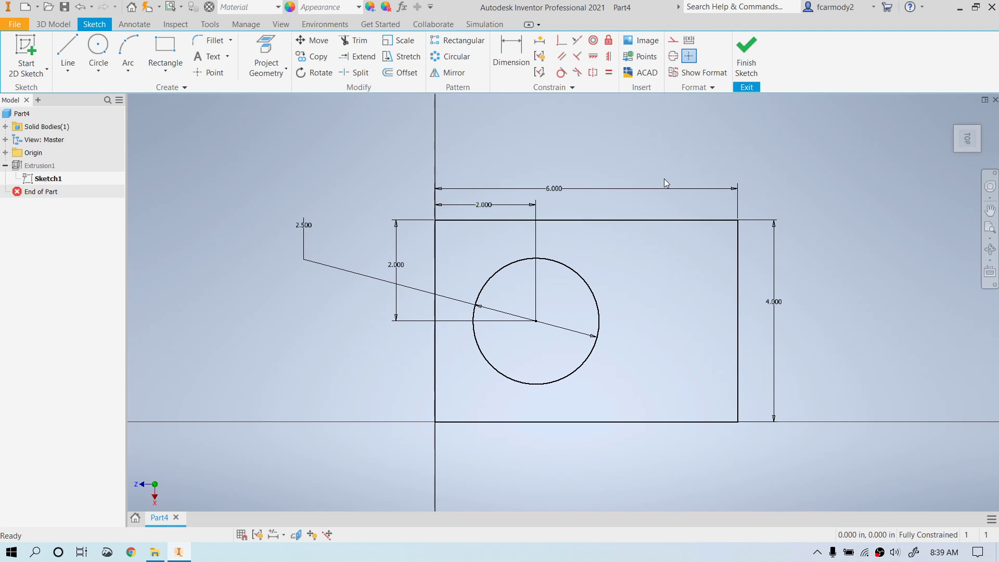
click(746, 52)
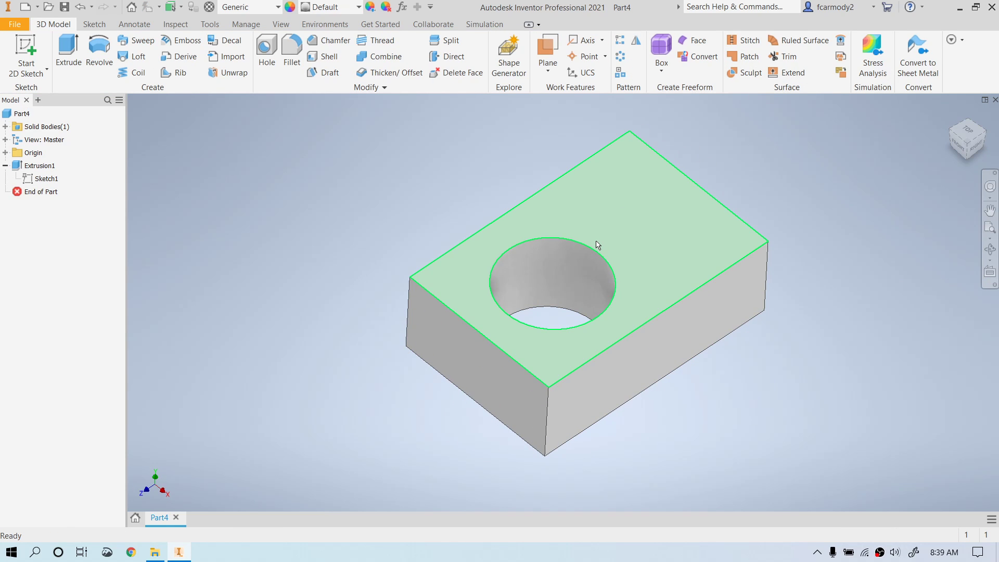
Step: Edit the block's extrusion to a distance of 2.5 in and flip its direction to the other side of the sketch plane
mouse_move(612, 257)
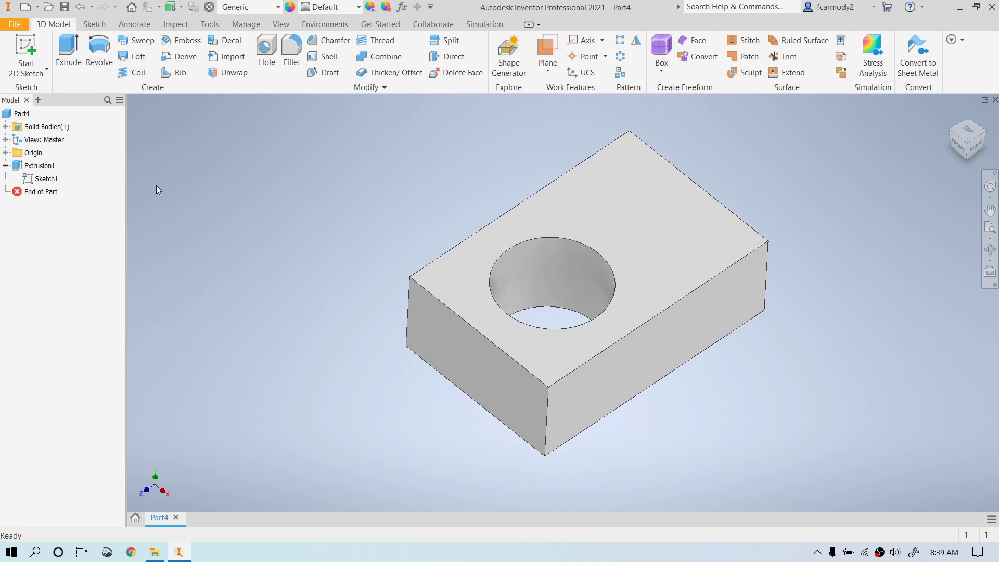
click(41, 168)
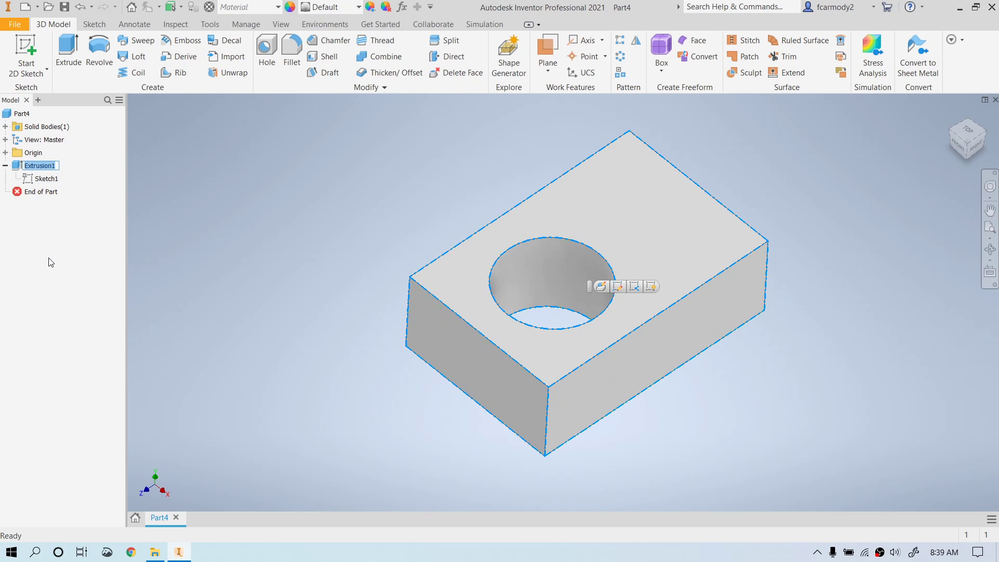
click(57, 278)
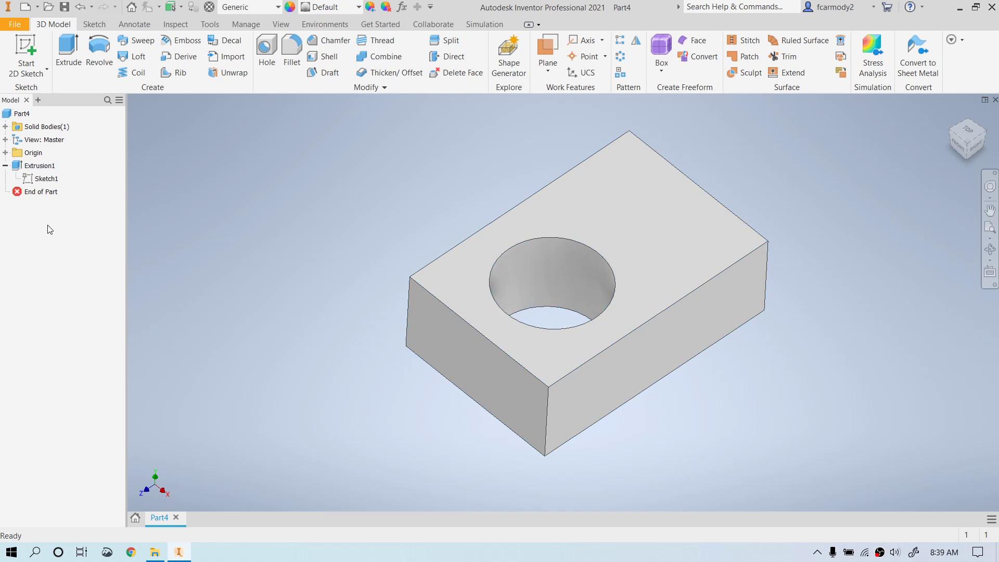
double_click(18, 167)
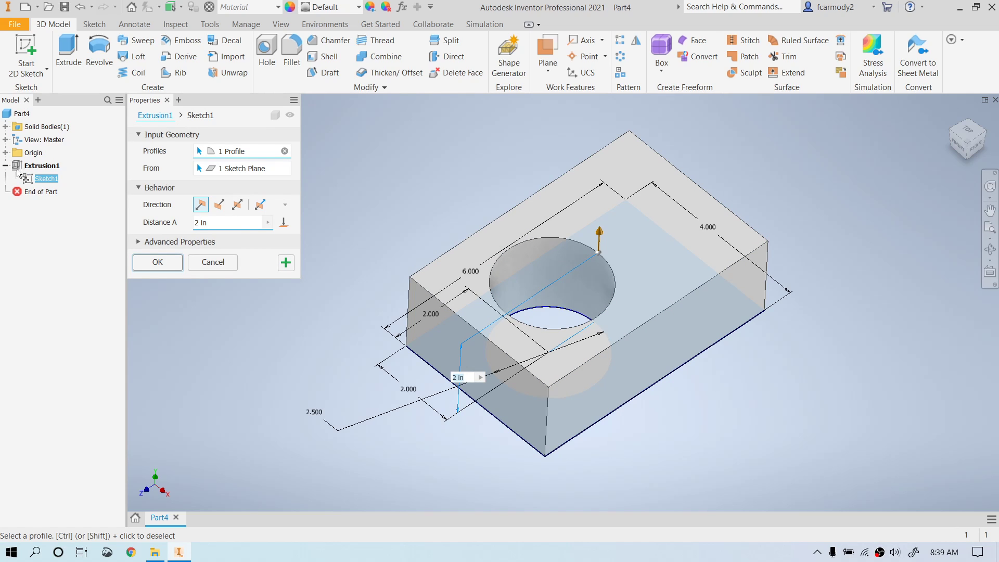
click(193, 224)
text(.5)
click(218, 206)
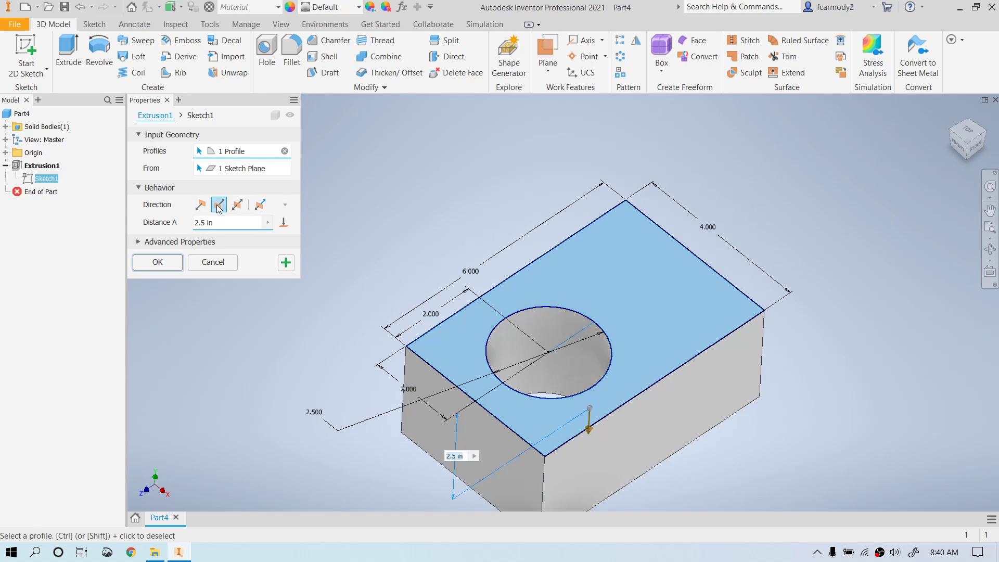
click(156, 263)
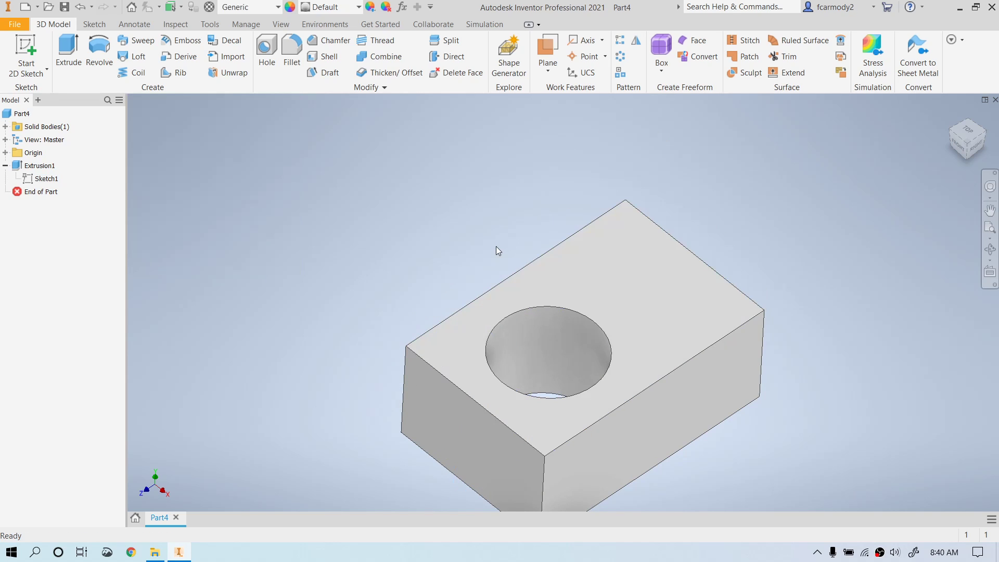
scroll(711, 264, up, 2)
scroll(709, 263, down, 4)
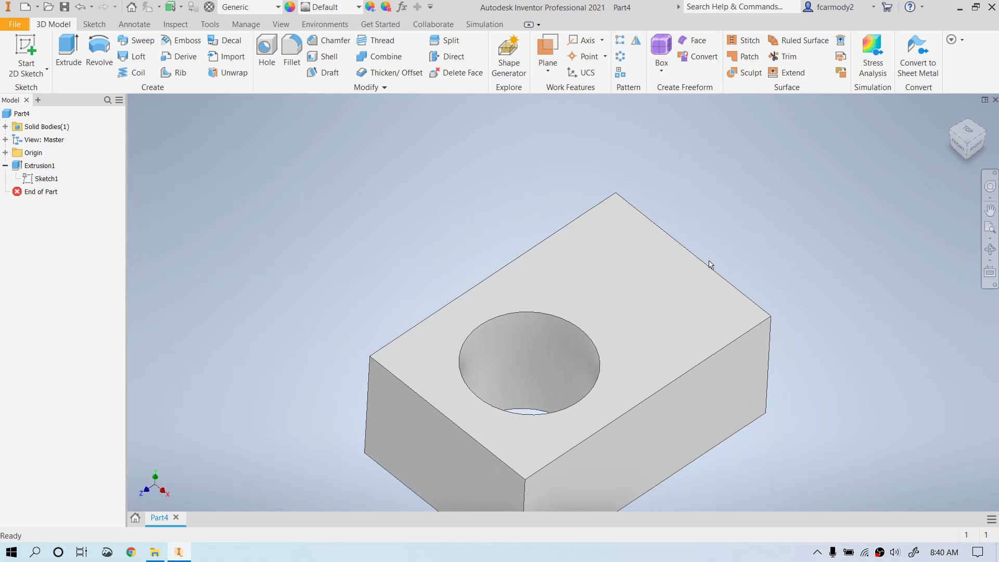
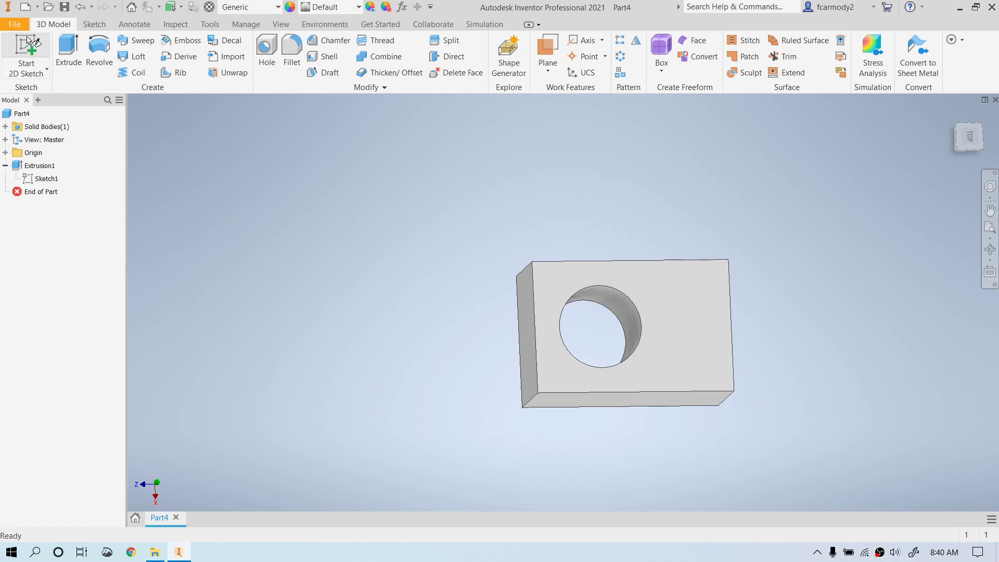
Step: Start a new 2D sketch on the block's long side face, the 6 by 2.5 in right face
click(32, 49)
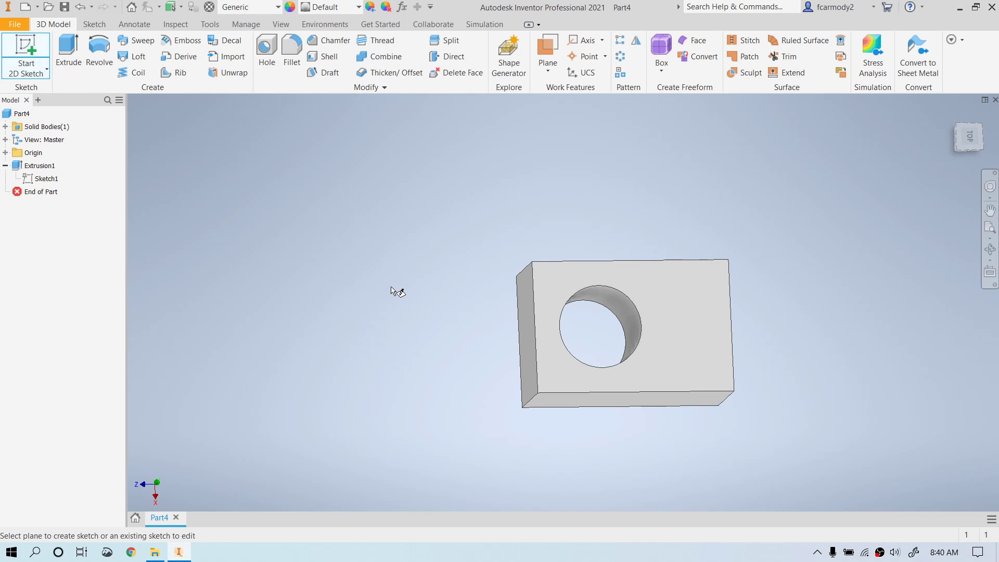
click(959, 147)
shift+middle_drag(564, 302, 564, 303)
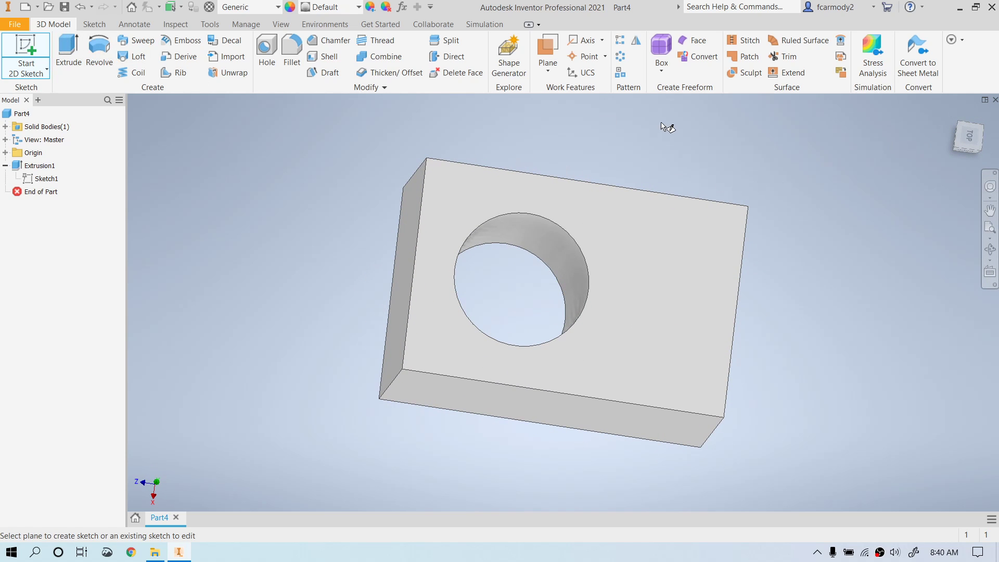
shift+middle_drag(563, 302, 563, 302)
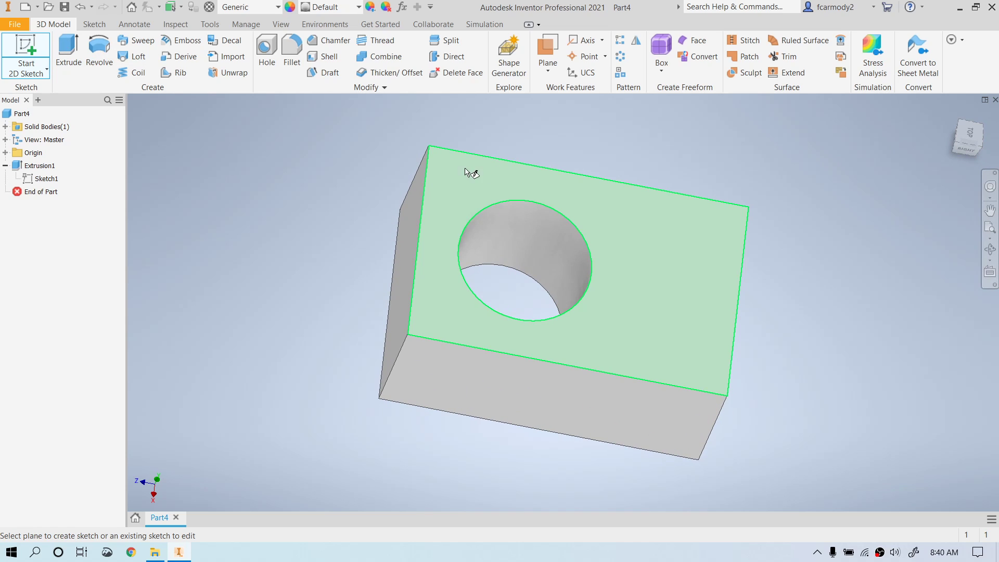
click(32, 52)
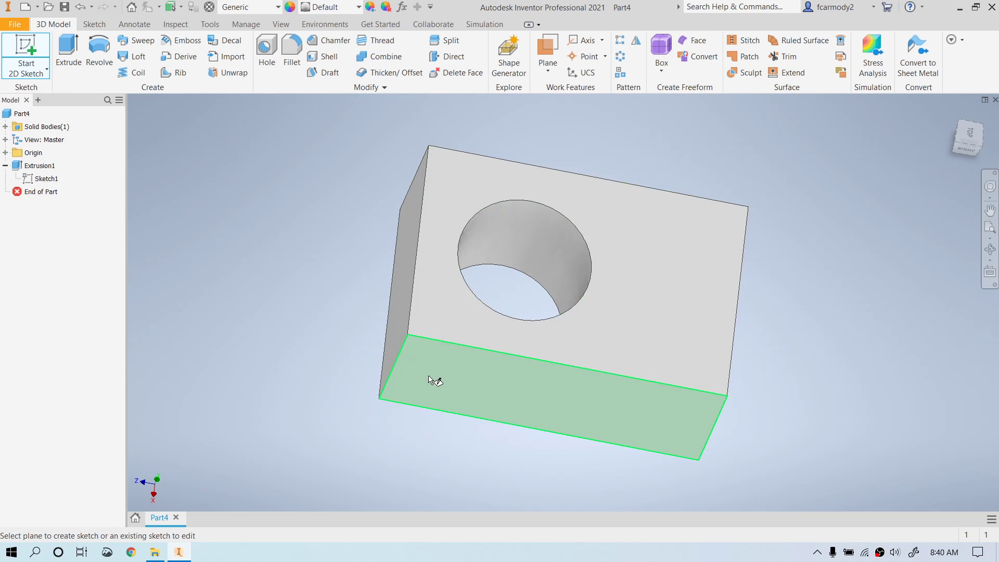
click(971, 139)
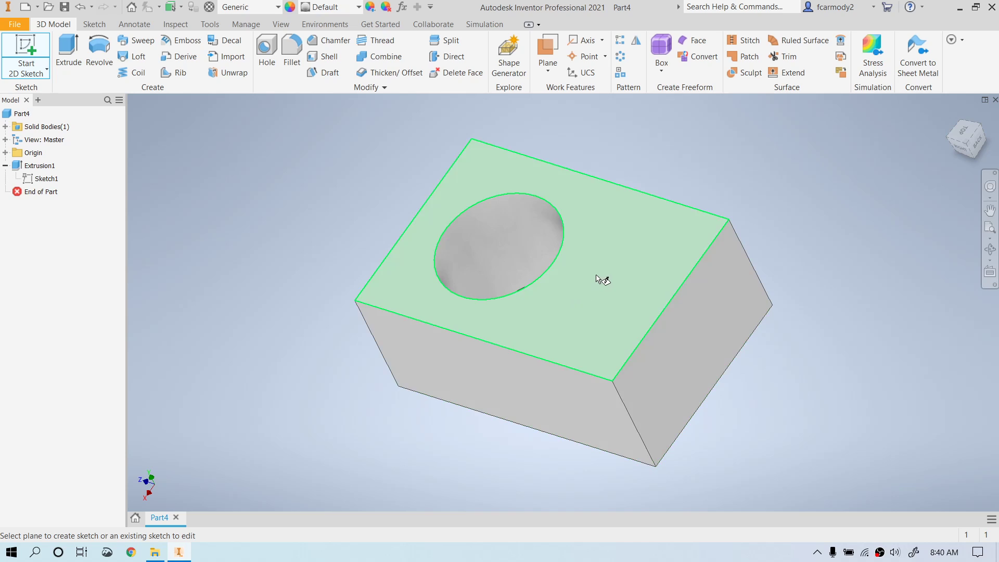
click(522, 386)
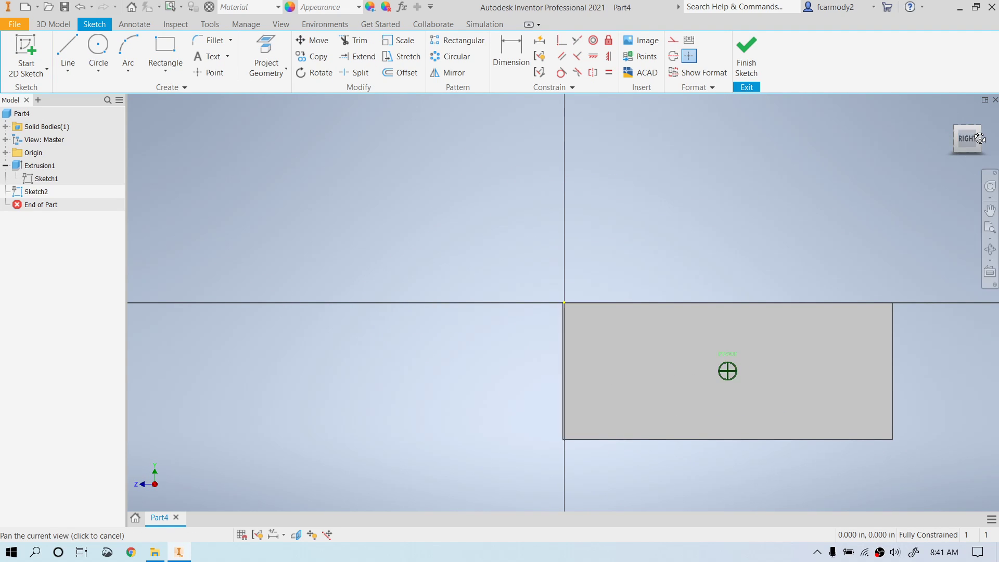
mouse_move(727, 370)
shift+middle_down()
mouse_move(749, 312)
mouse_move(727, 370)
shift+middle_up()
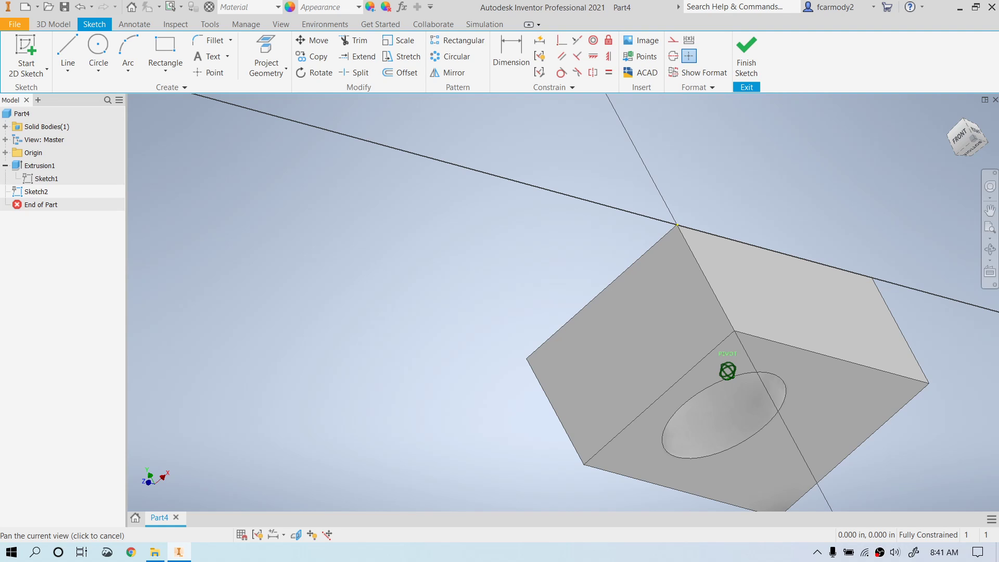
shift+middle_drag(728, 371, 728, 371)
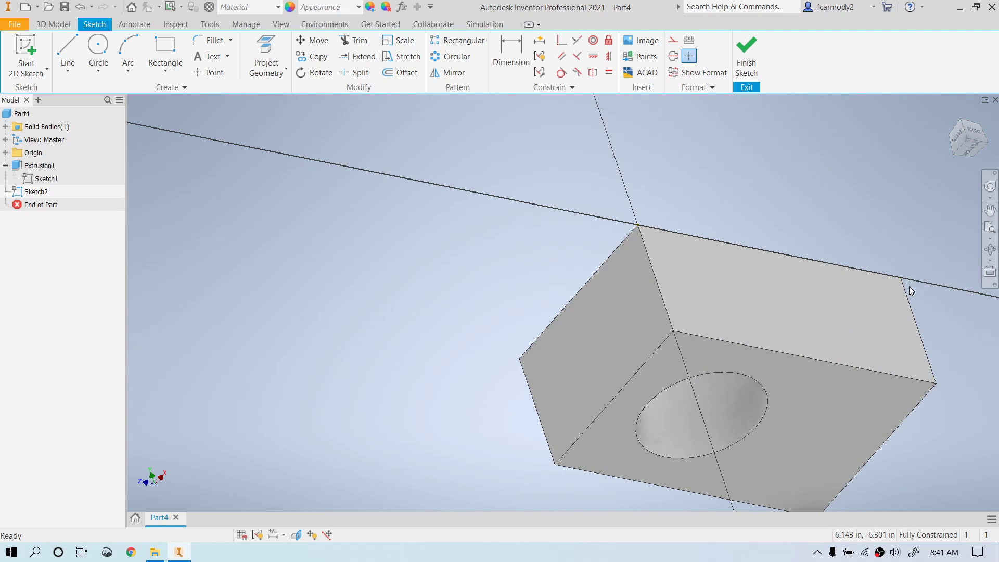
shift+middle_drag(727, 370, 727, 370)
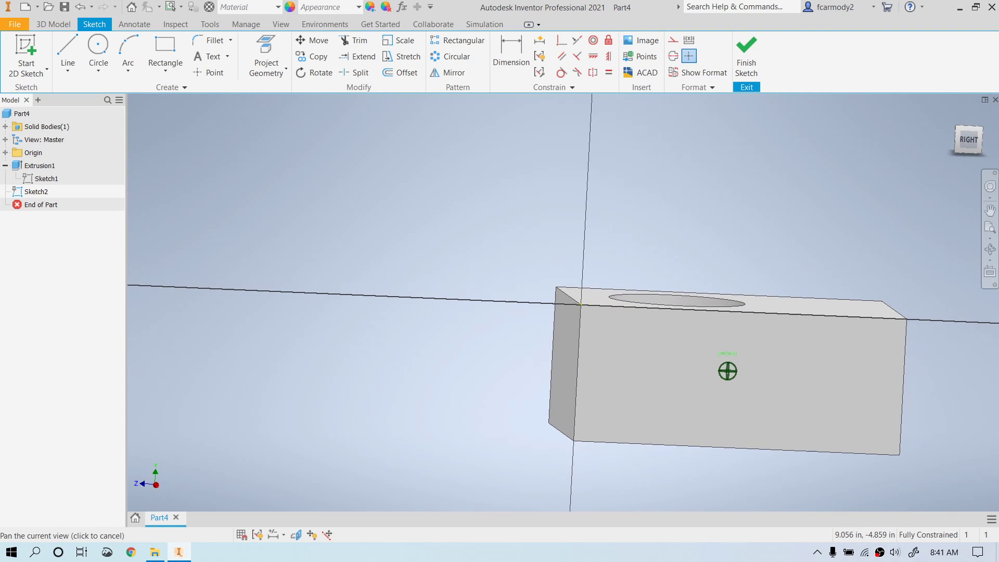
Step: Sketch a two-point rectangle about 2.04 in wide near the side face's upper-left corner, working square to the face
click(970, 140)
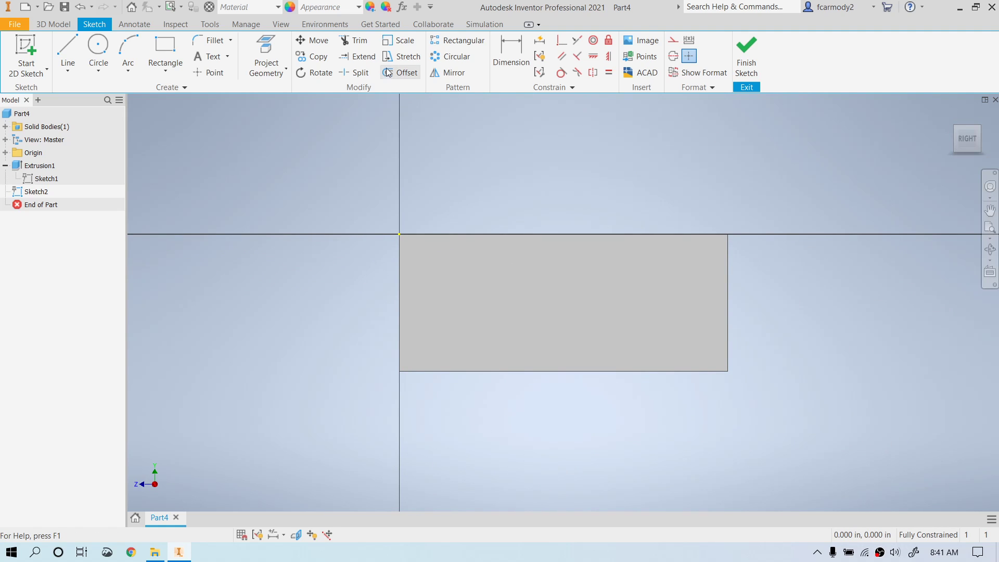
click(169, 44)
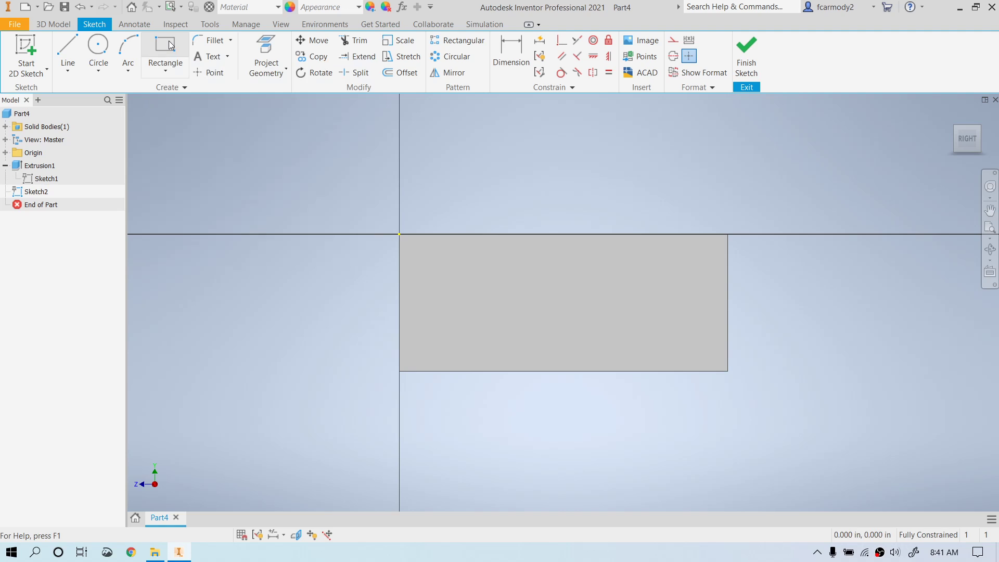
click(423, 265)
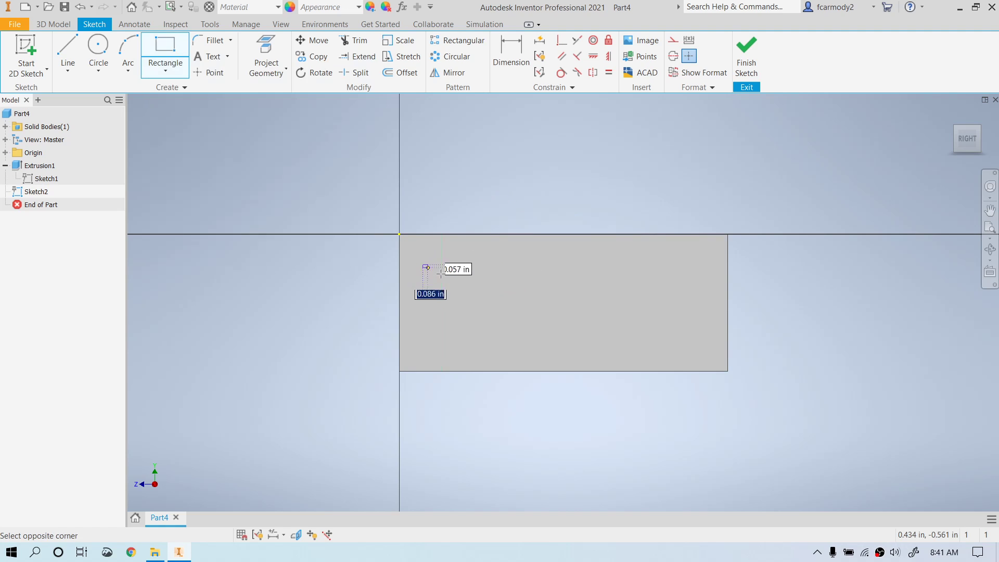
click(534, 322)
Step: Dimension the new rectangle's upper edge and set its width to 1 in
click(511, 52)
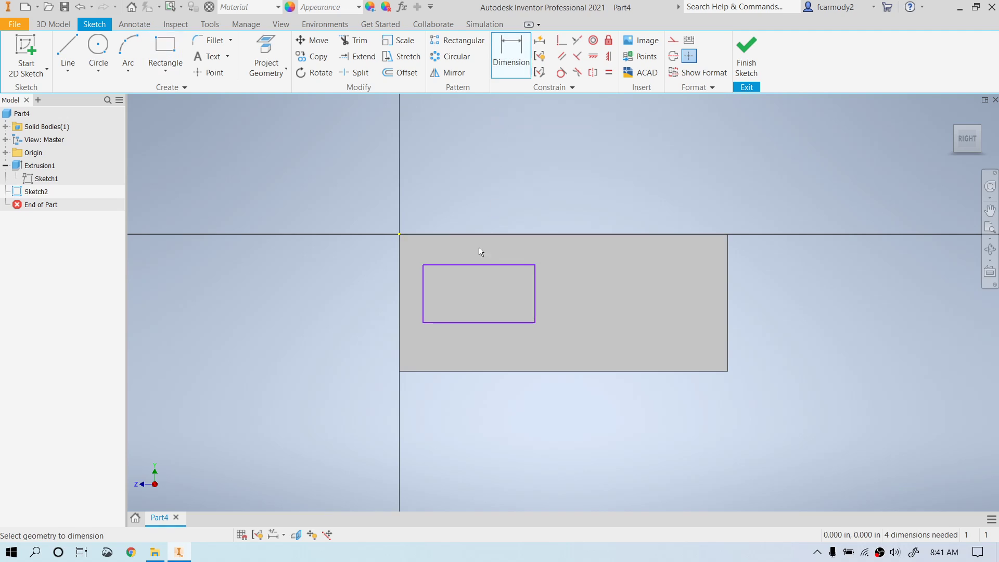
click(479, 264)
click(483, 206)
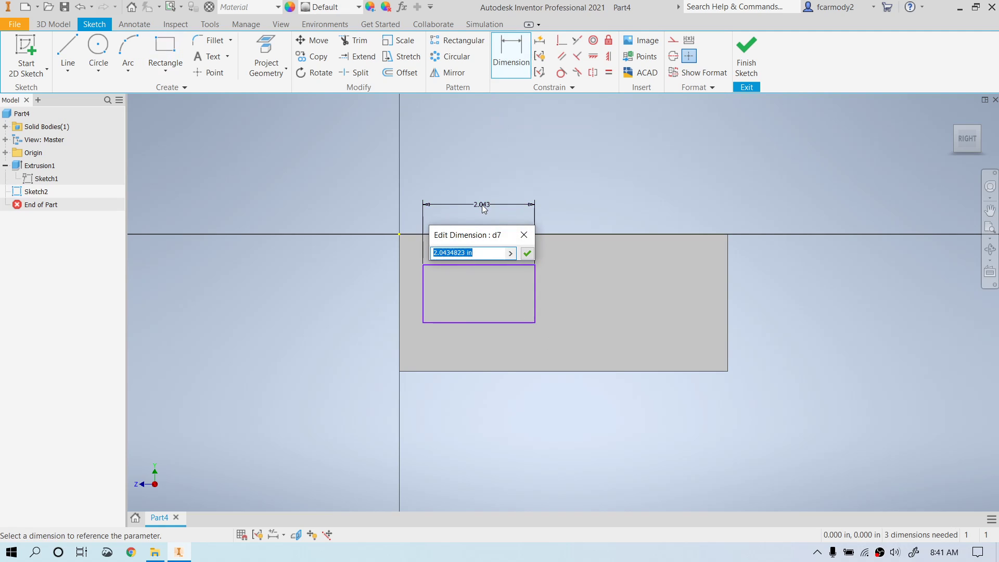
text(1)
key(Return)
click(439, 277)
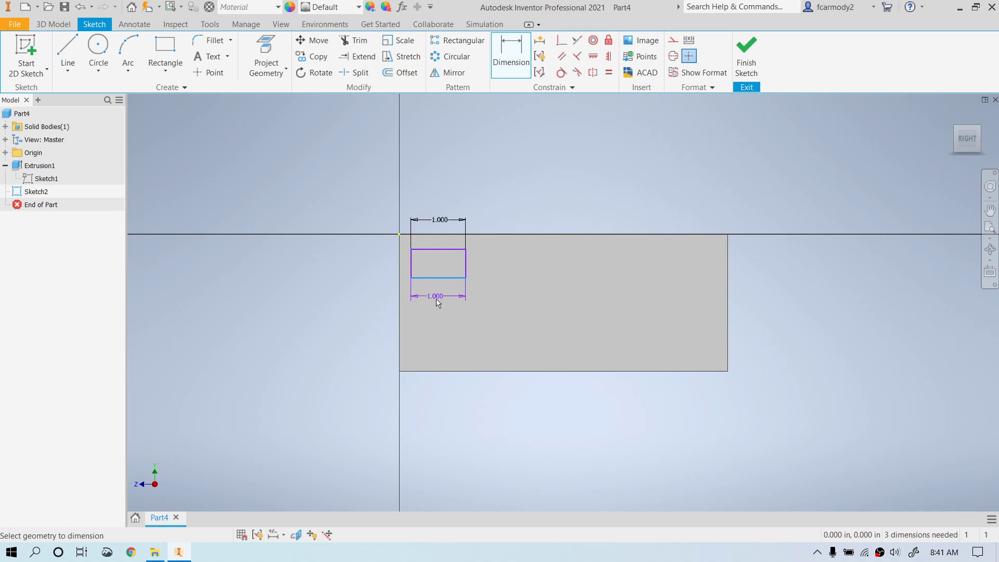
right_click(460, 314)
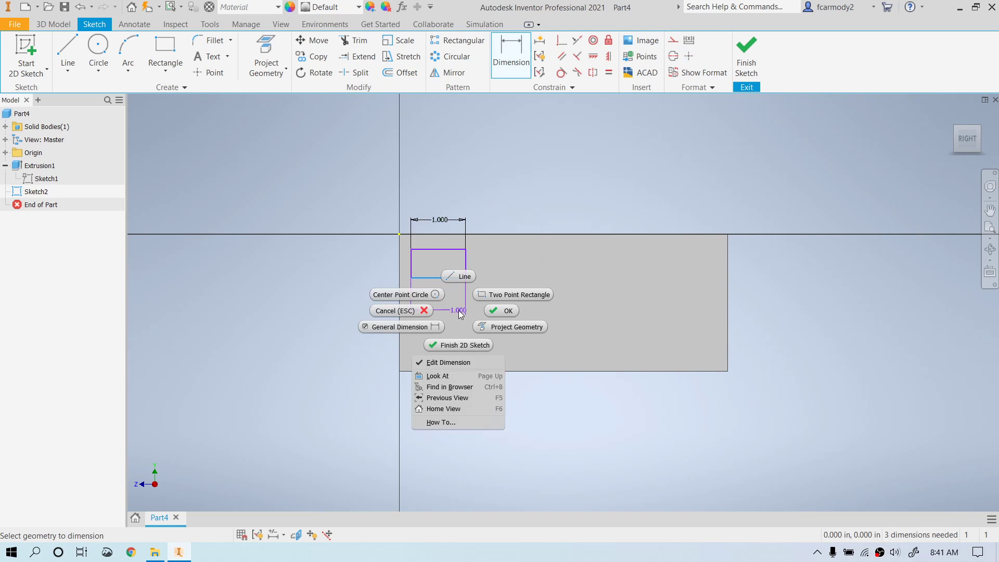
click(398, 311)
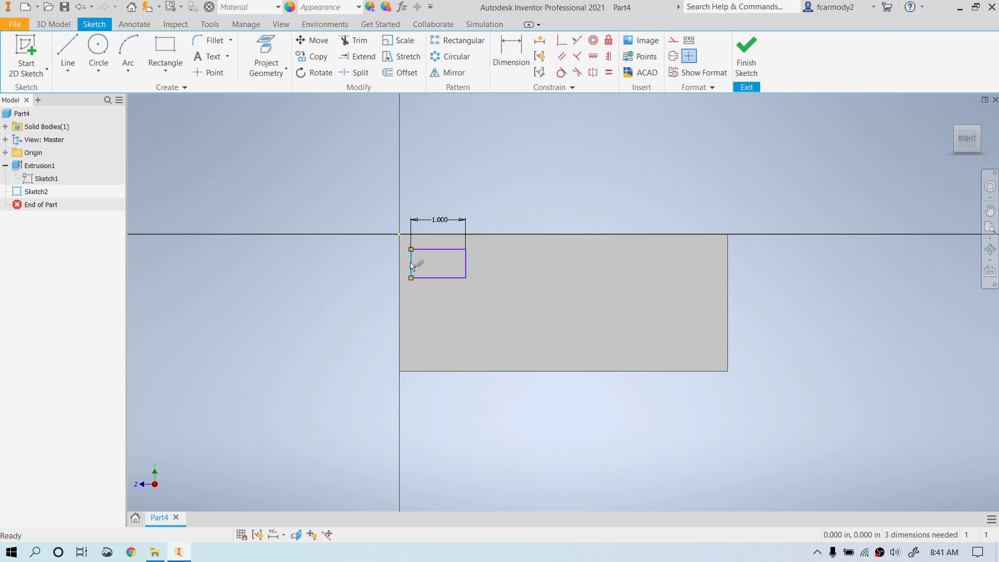
Step: Dimension the rectangle's left edge and set its height to 1 in
click(512, 60)
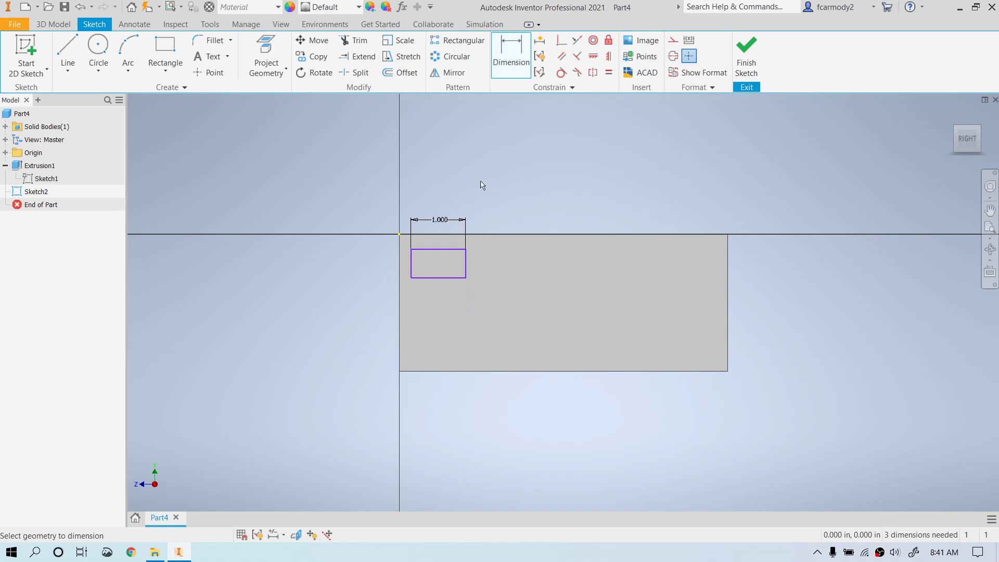
click(411, 263)
click(324, 270)
text(1)
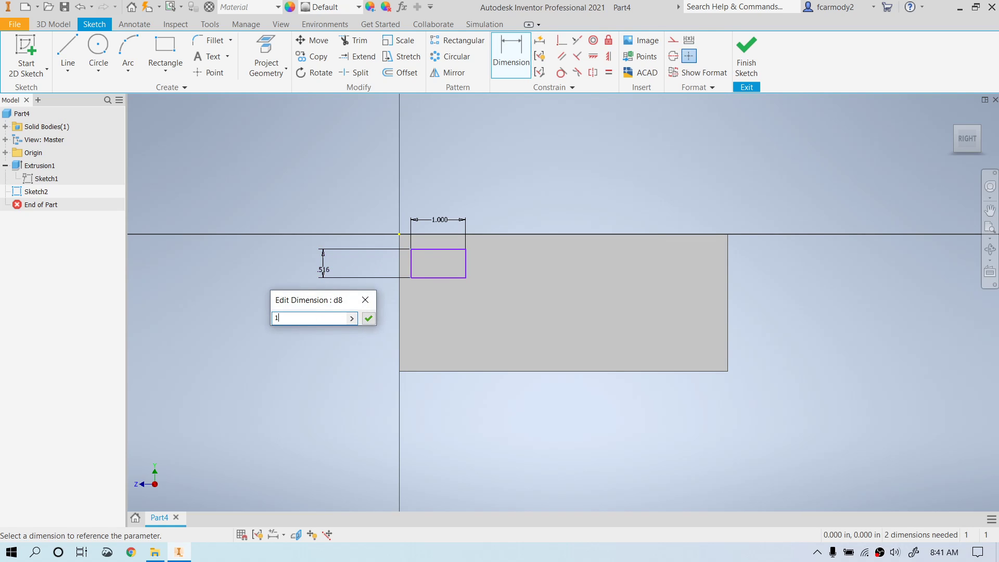
key(Return)
Step: Dimension the square's left edge from the side face's left edge and set the offset to .5 in
click(410, 279)
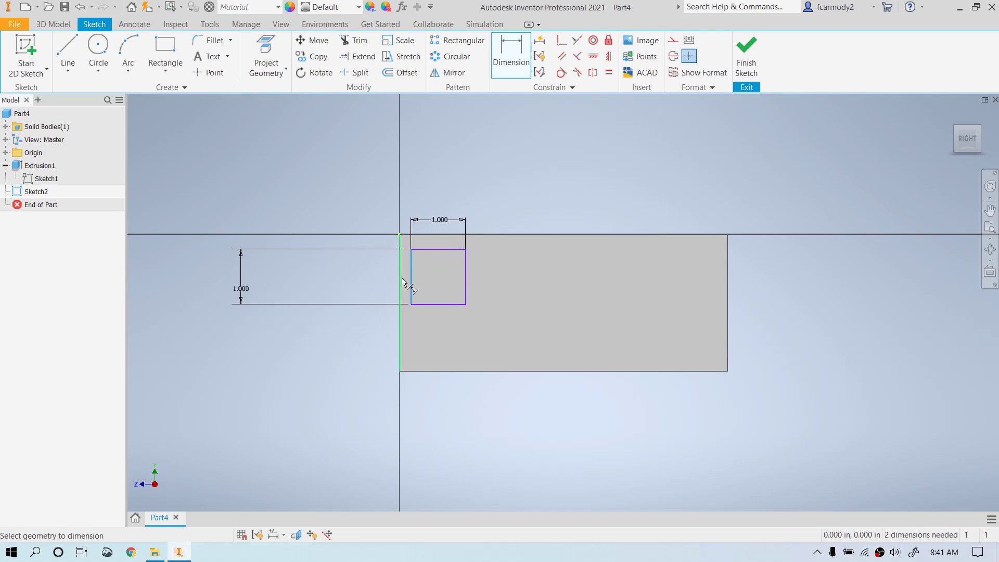
click(399, 278)
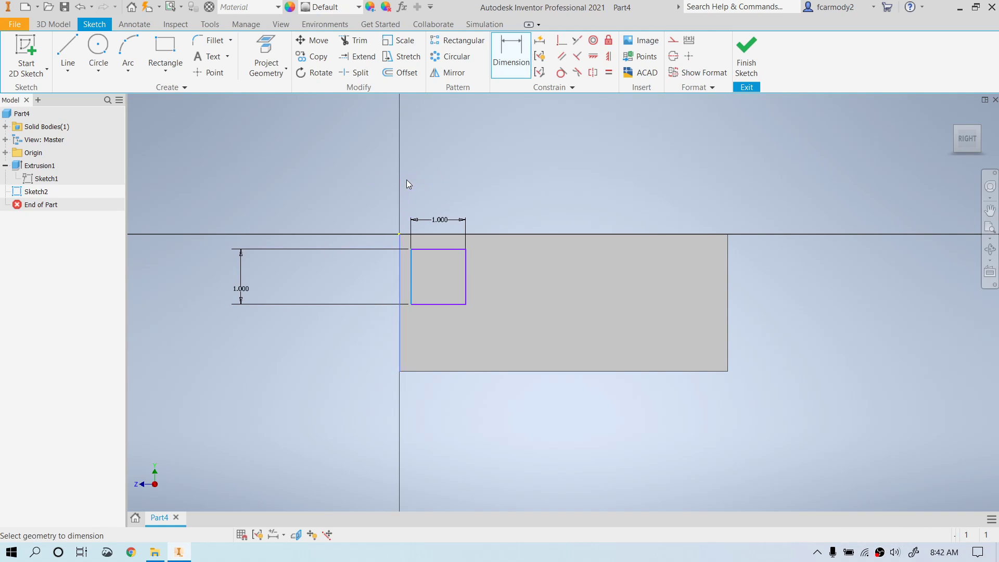
click(409, 182)
text(.5)
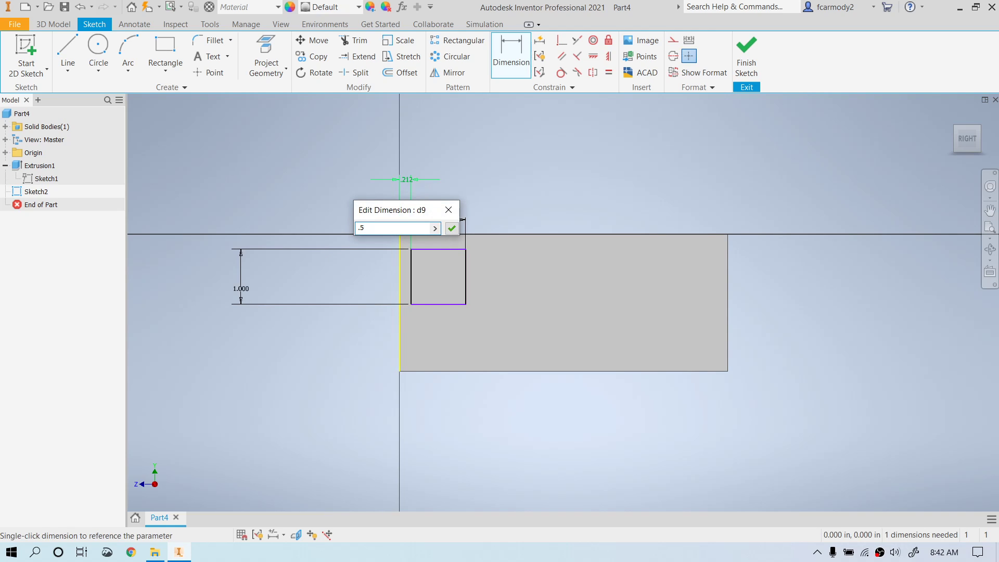
key(Return)
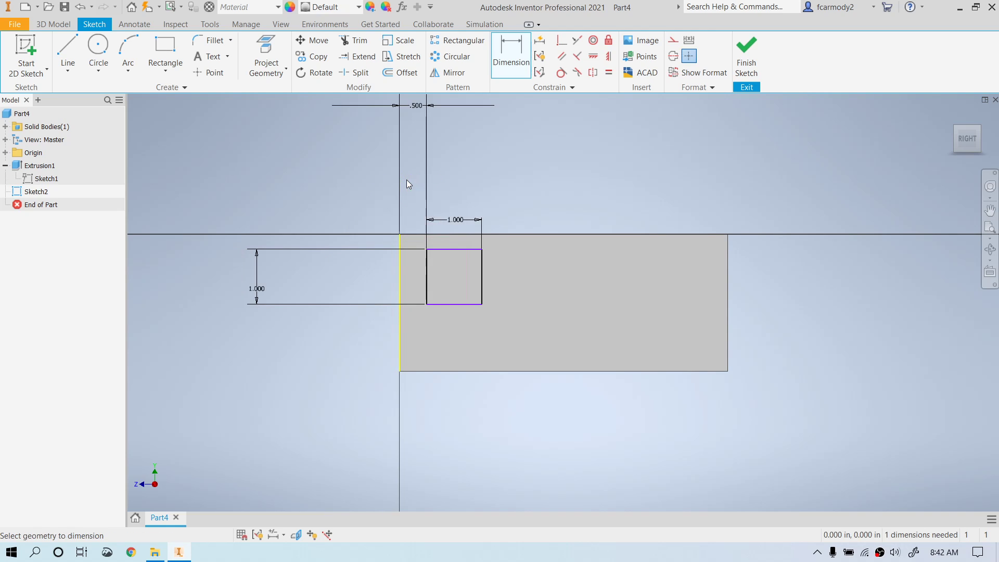
Step: Set the square's upper edge .5 in from the side face's upper edge with a dimension and finish the sketch
click(464, 249)
click(464, 234)
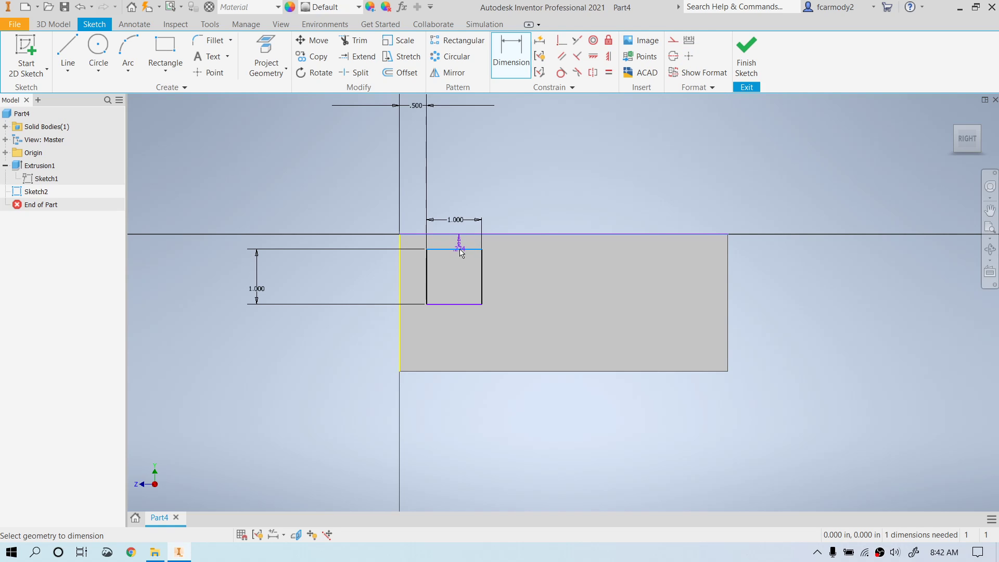
click(354, 243)
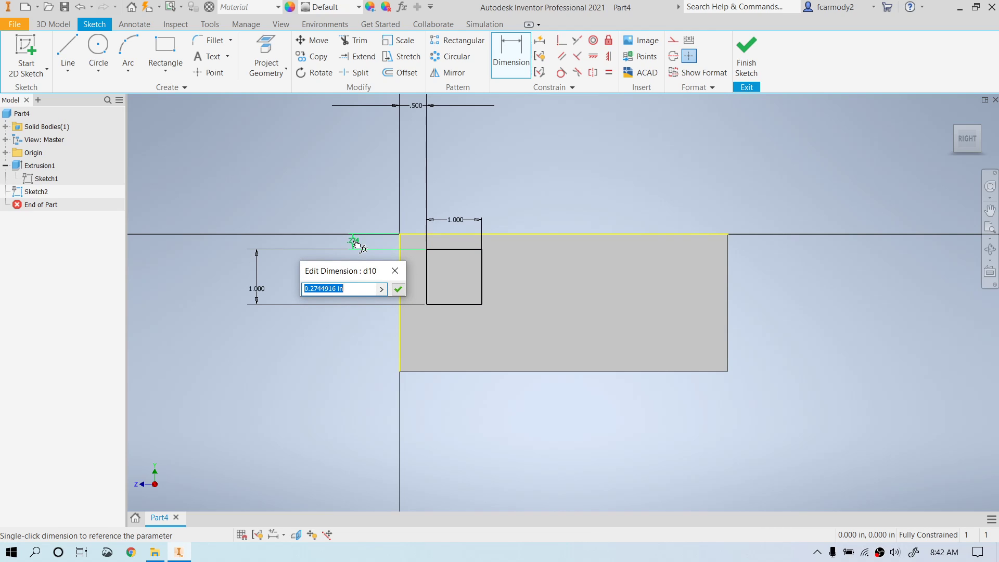
text(.5)
key(Return)
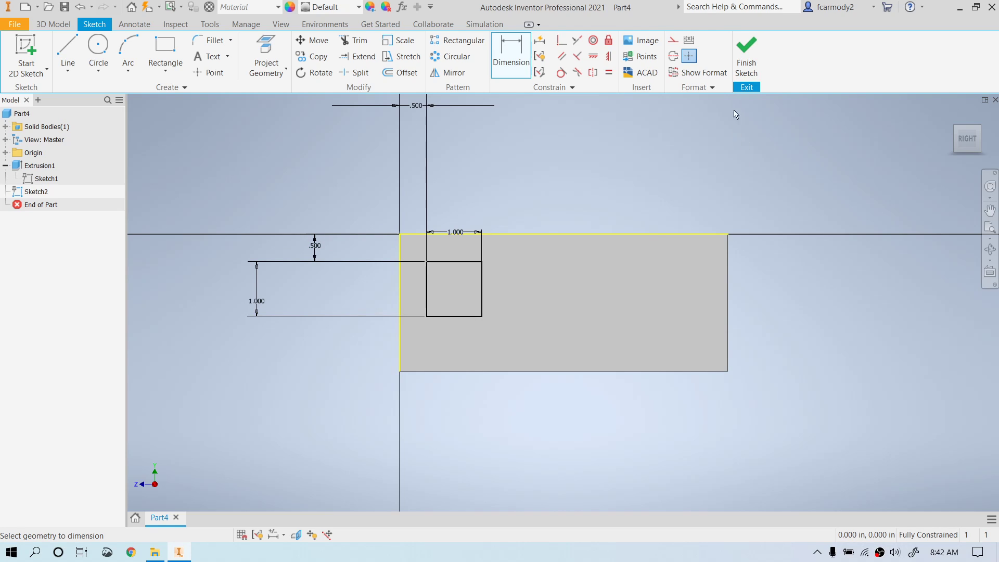
click(747, 63)
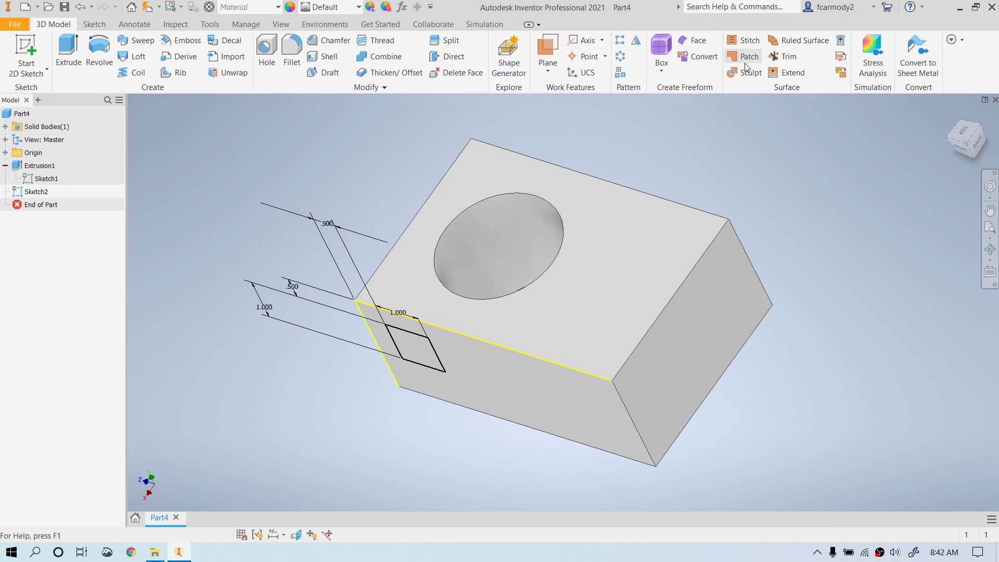
Step: Extrude the square 2 in outward from the side face in the default direction, using the Join operation
click(60, 49)
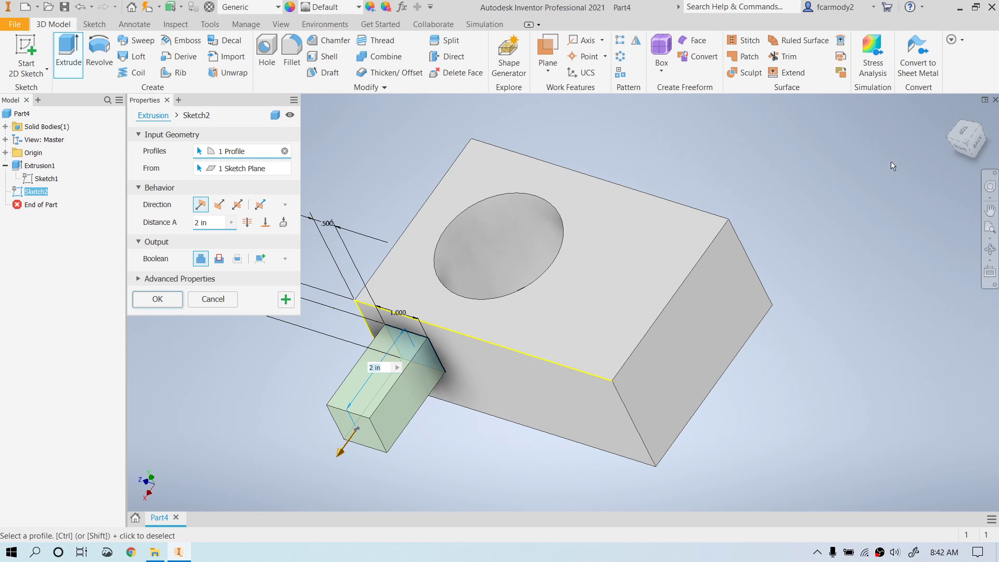
shift+middle_drag(452, 279, 451, 280)
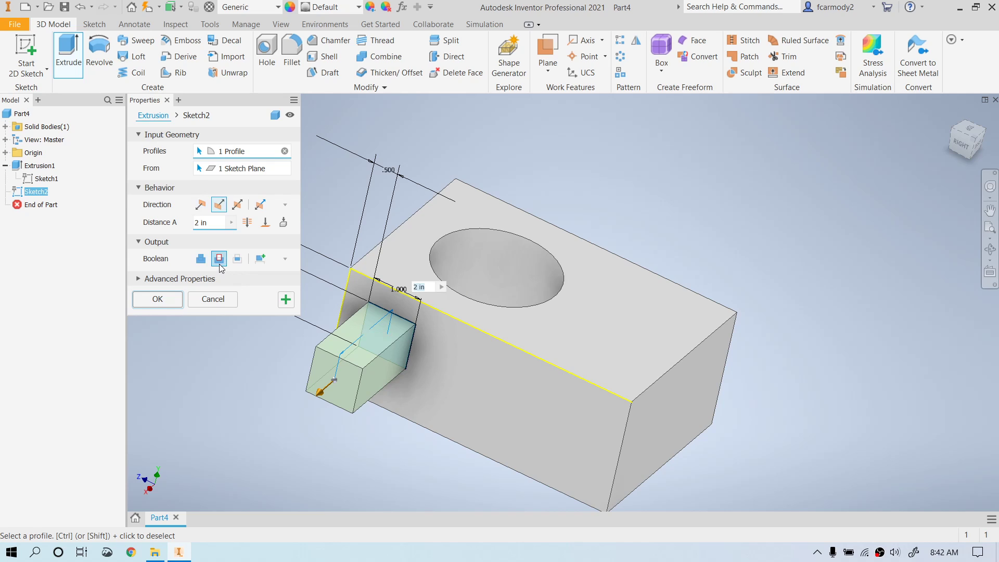
click(220, 262)
click(237, 263)
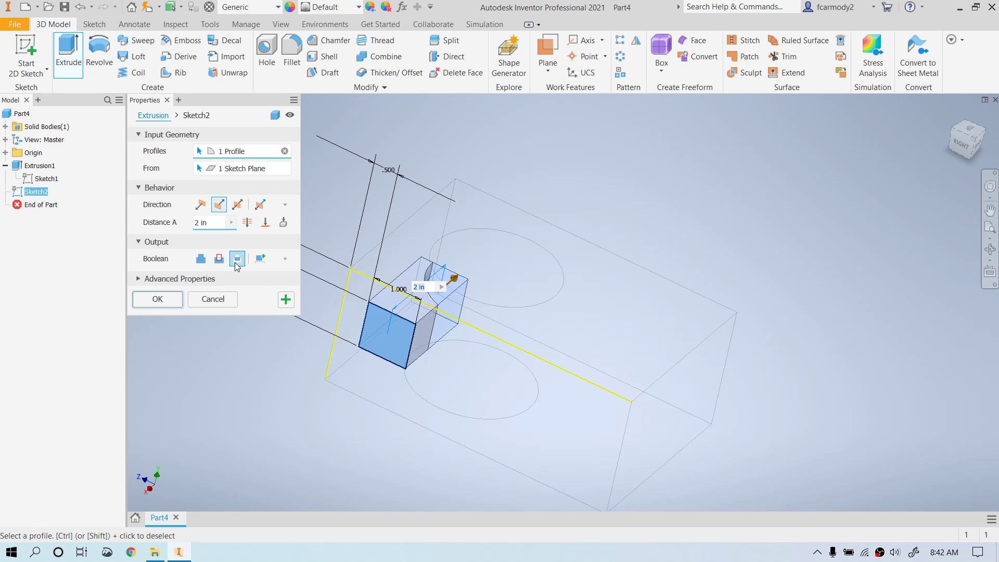
click(201, 259)
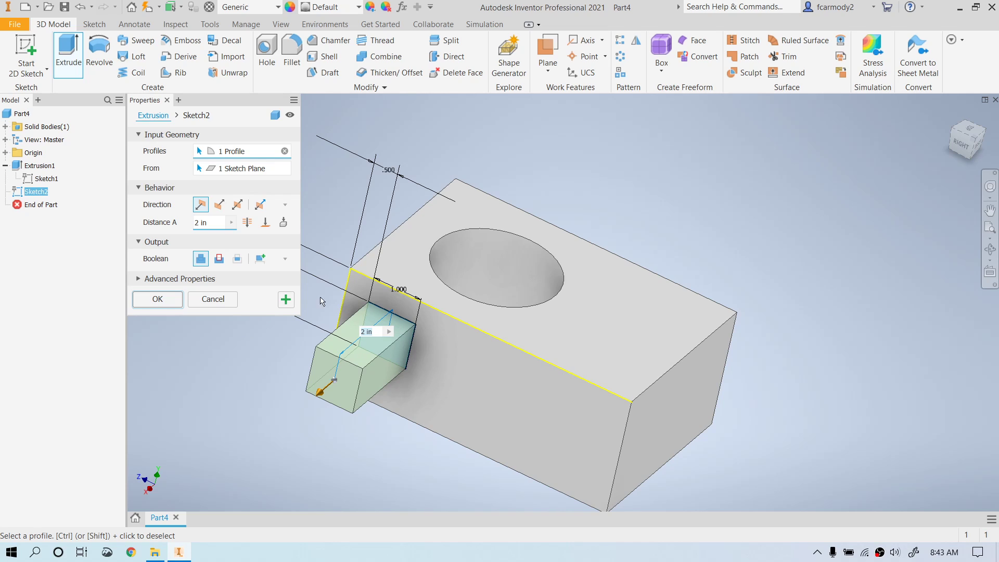
click(172, 305)
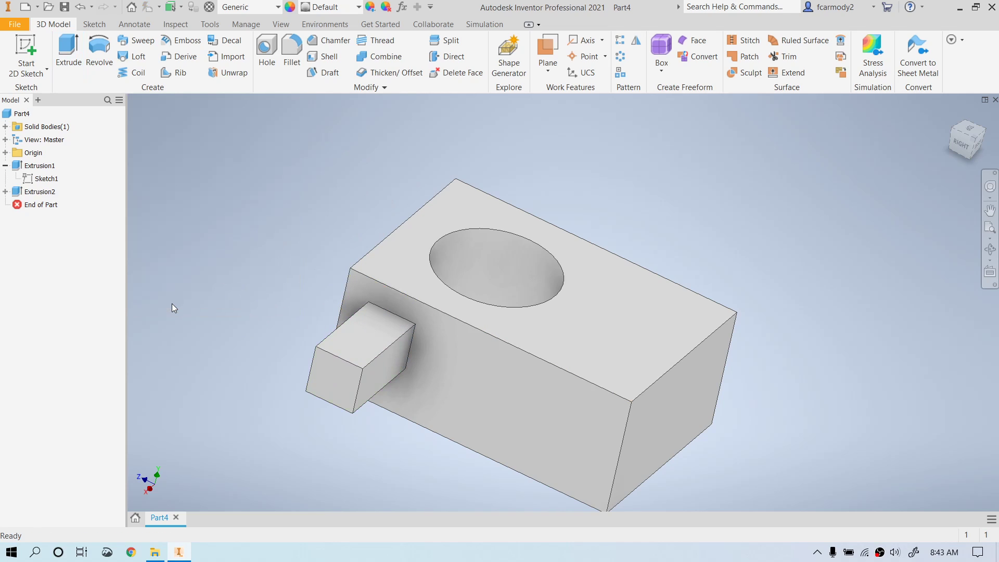